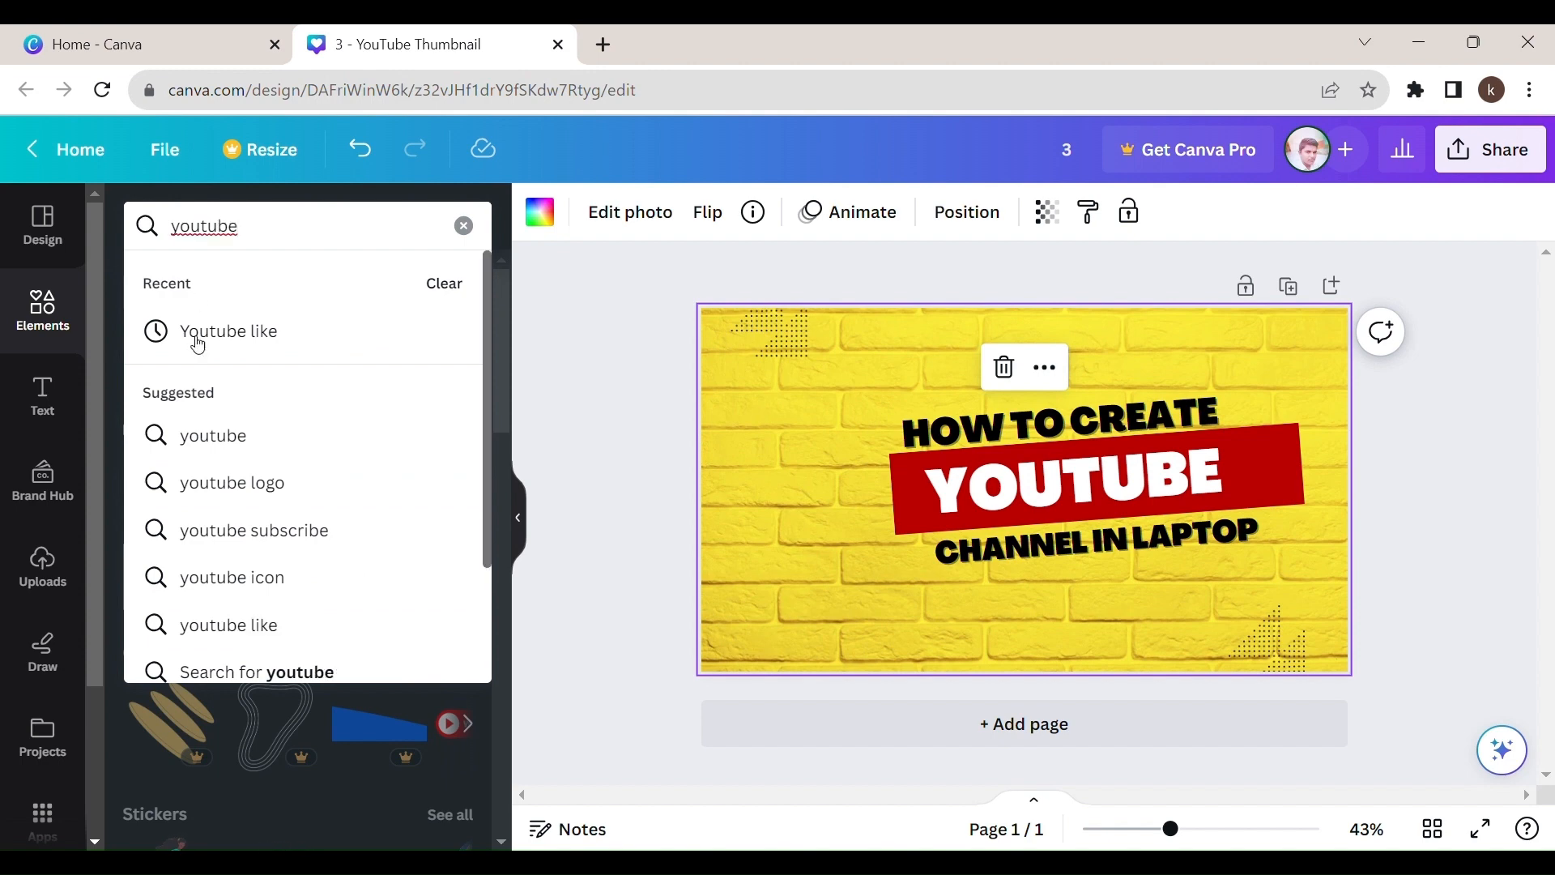
Step: Find graphics for "youtube icon" and add a red play-button icon and the round black YouTube icon to the thumbnail
left_click(253, 586)
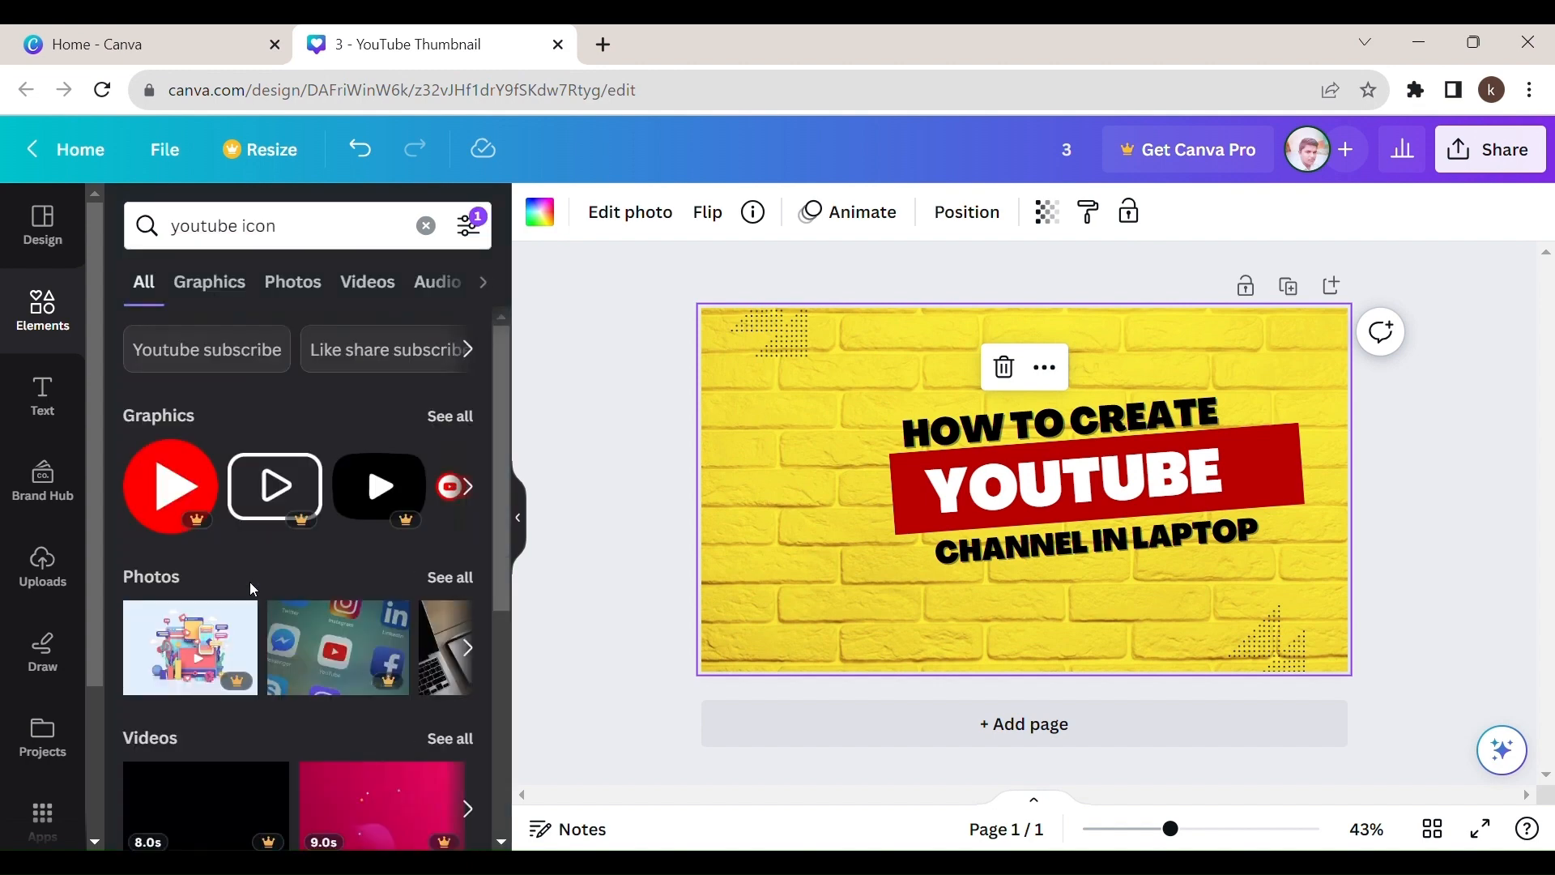
left_click(452, 418)
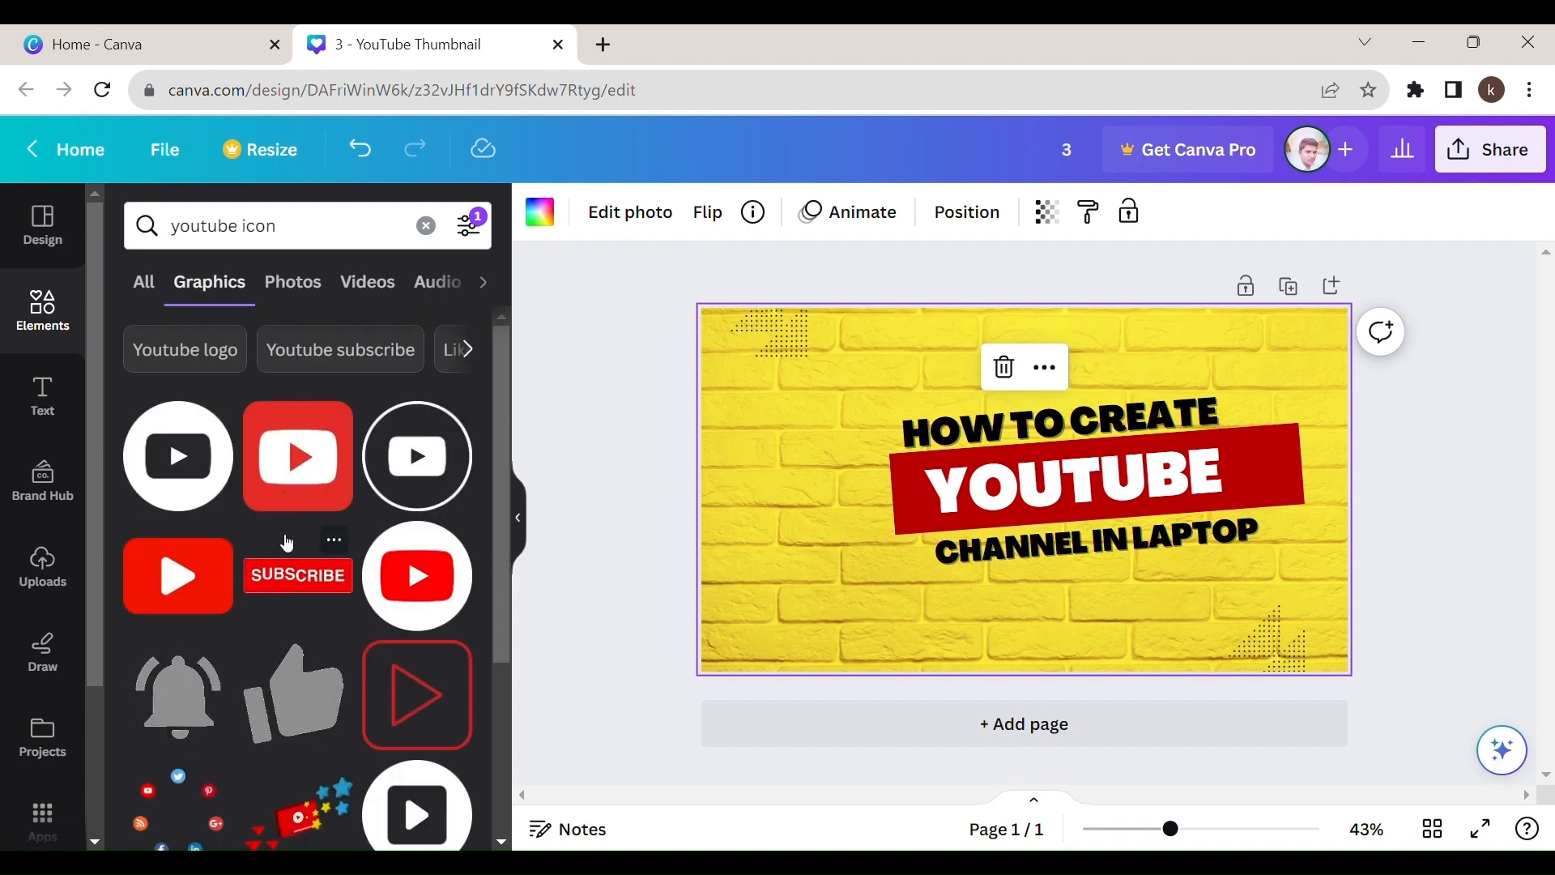
left_click(311, 467)
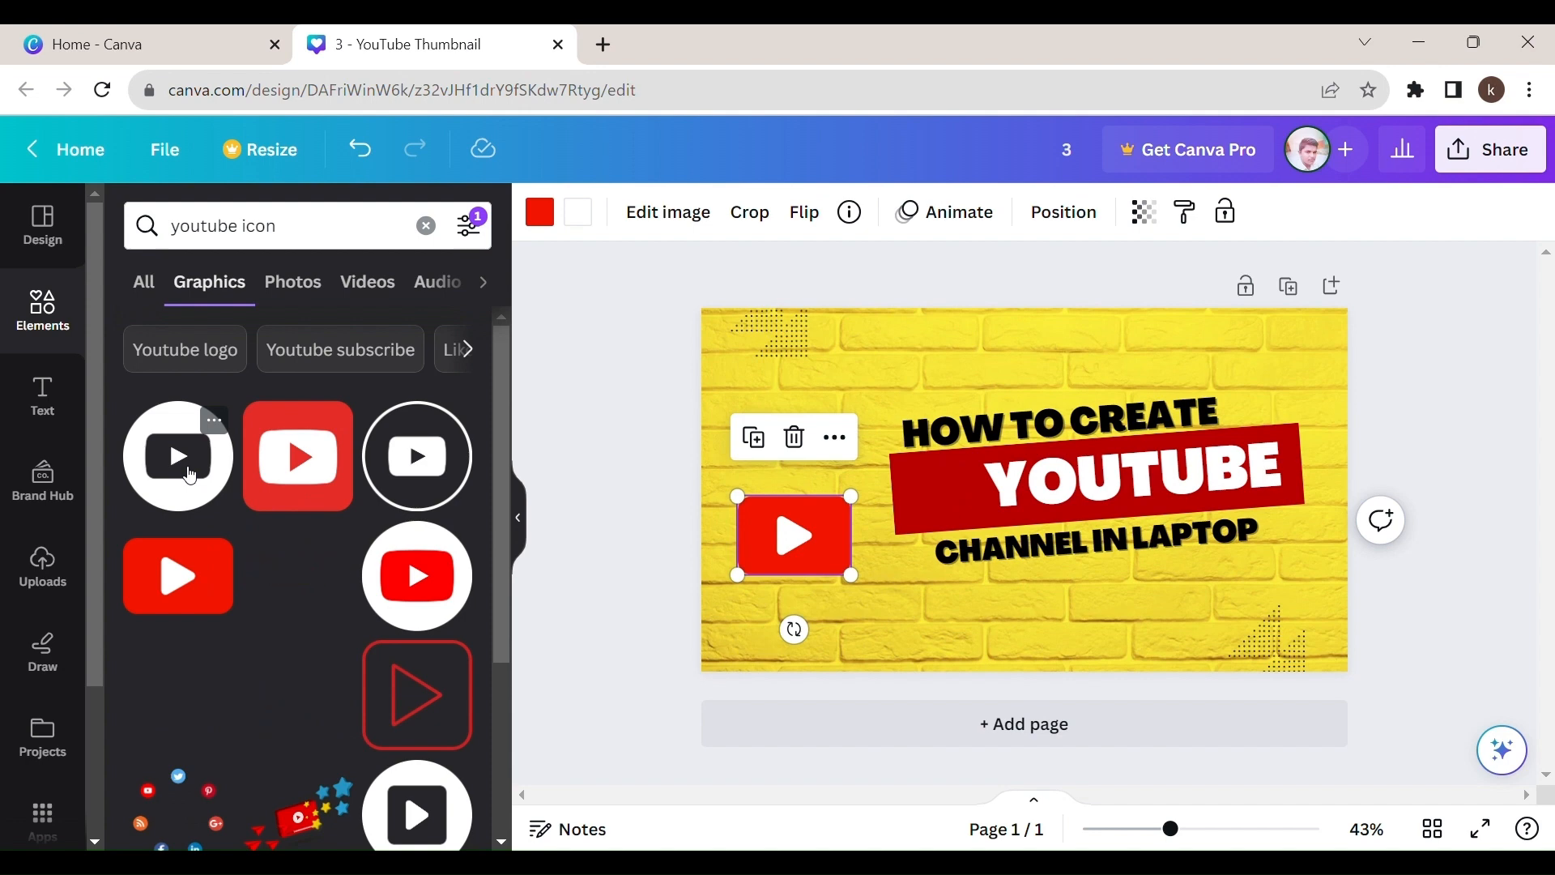
left_click(191, 476)
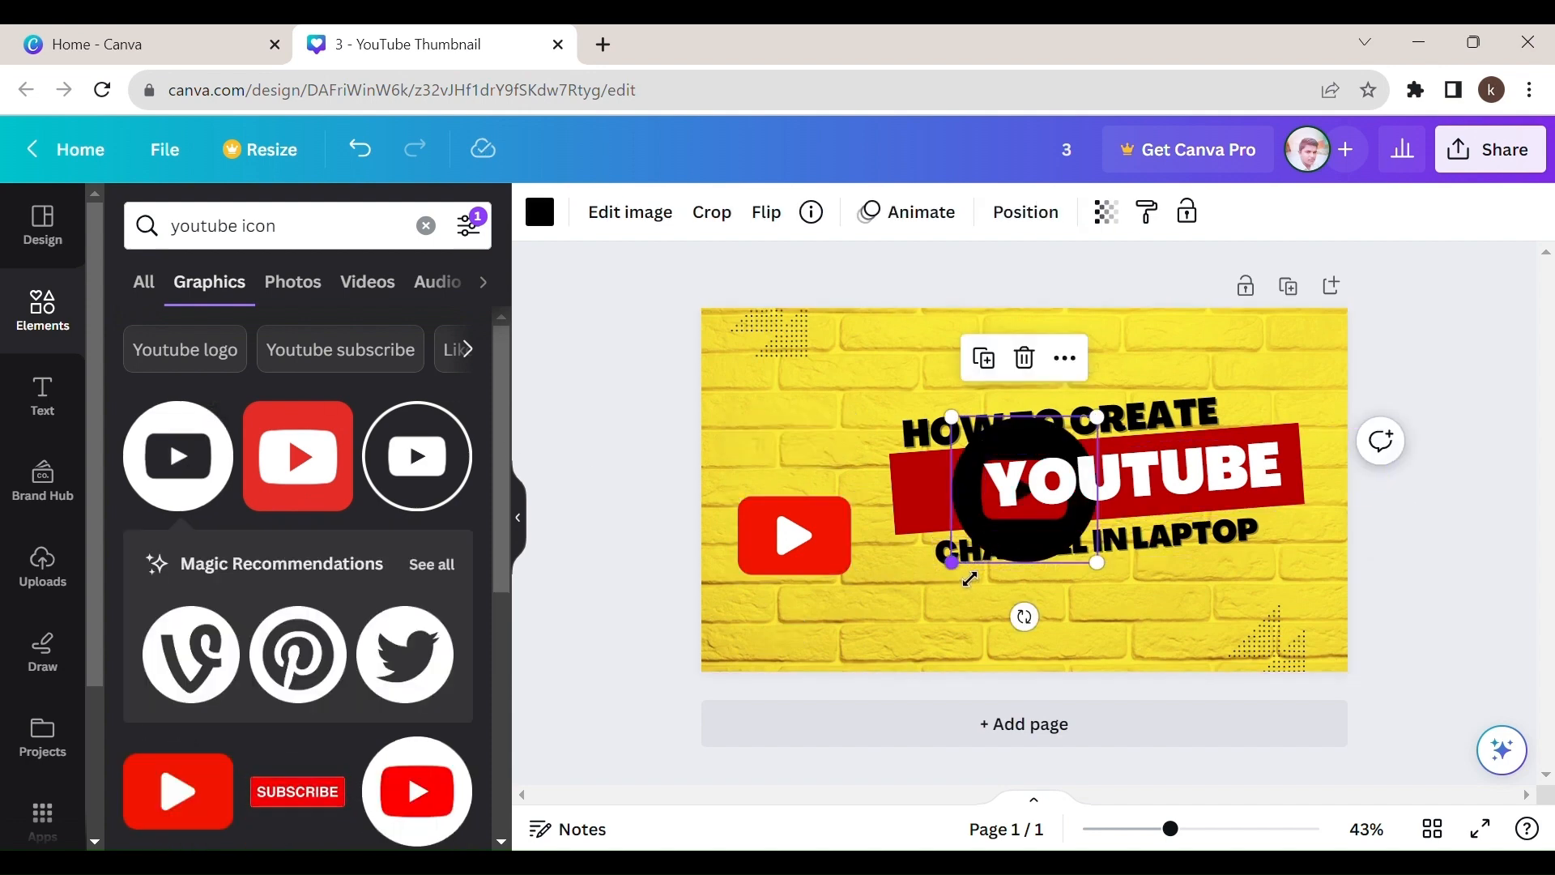
left_click_drag(970, 578, 1023, 529)
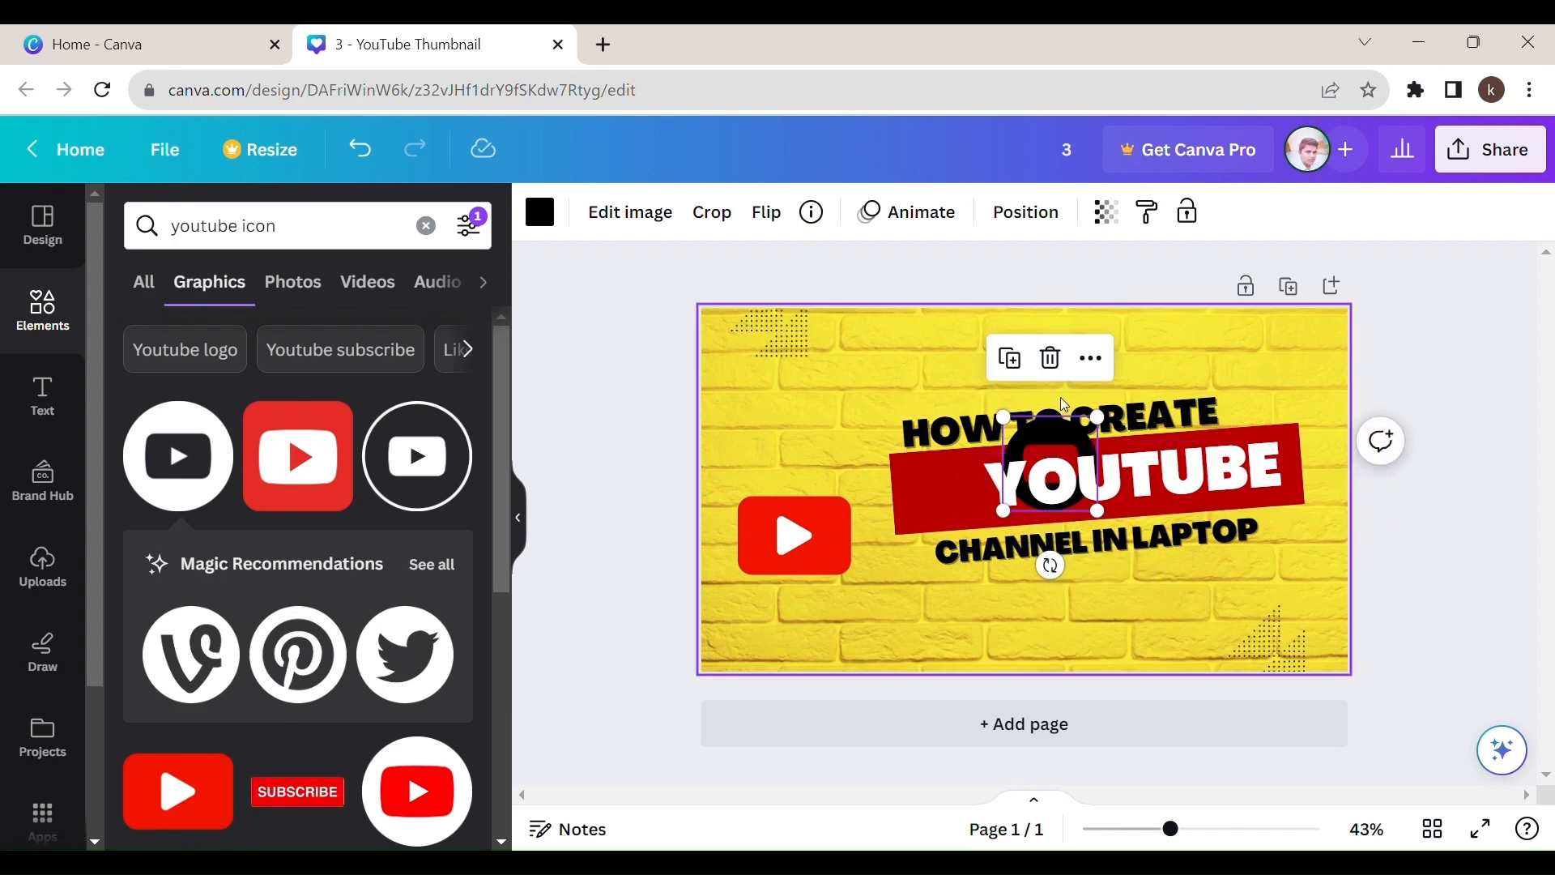
left_click(1051, 435)
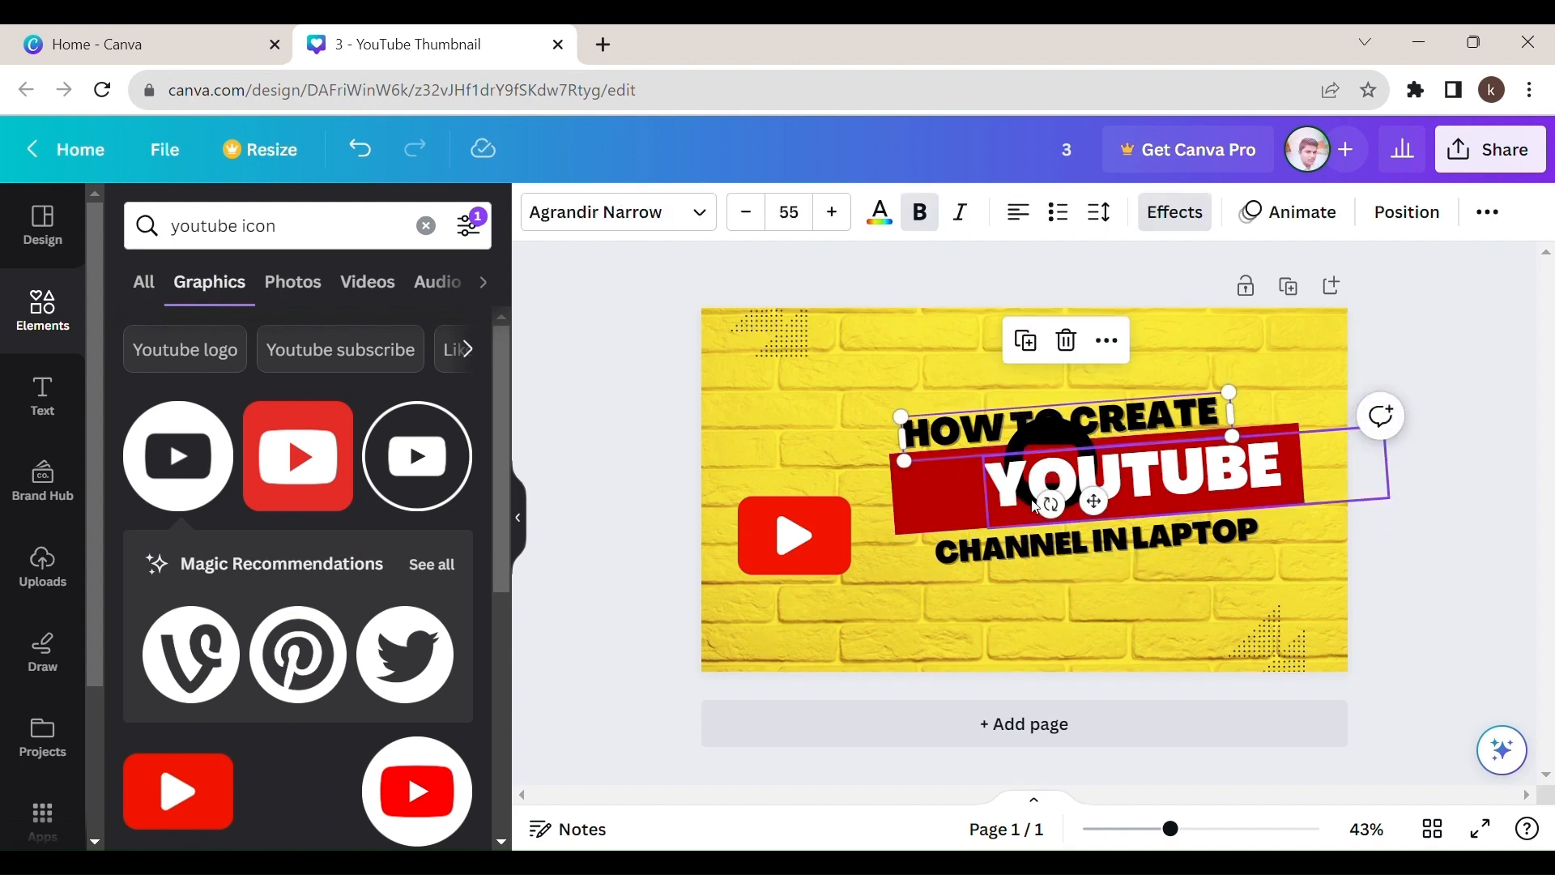
left_click(1045, 425)
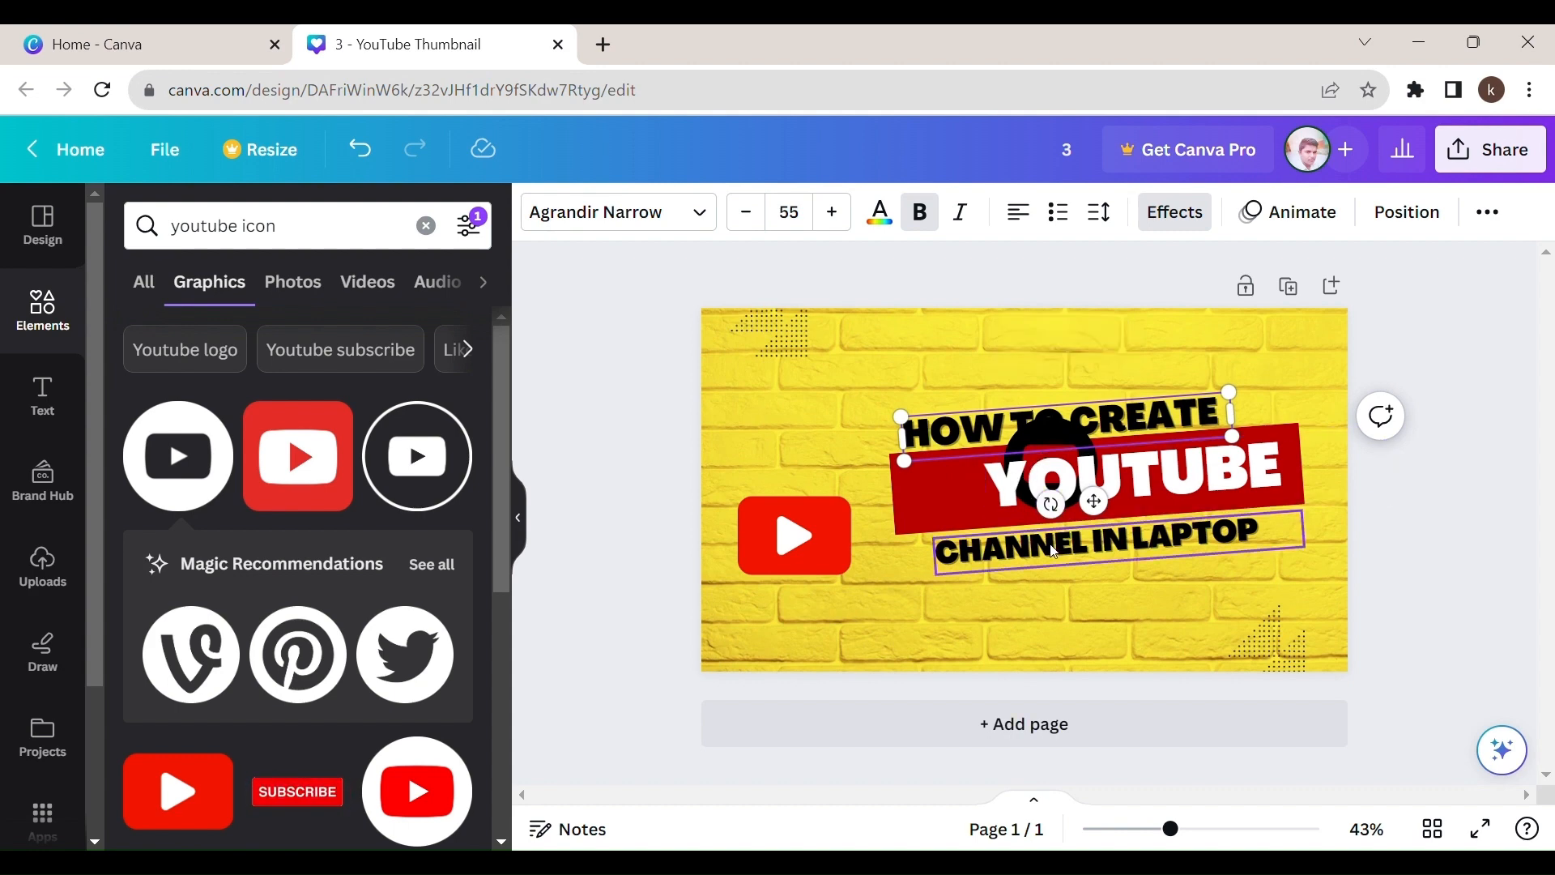
key("ctrl+z")
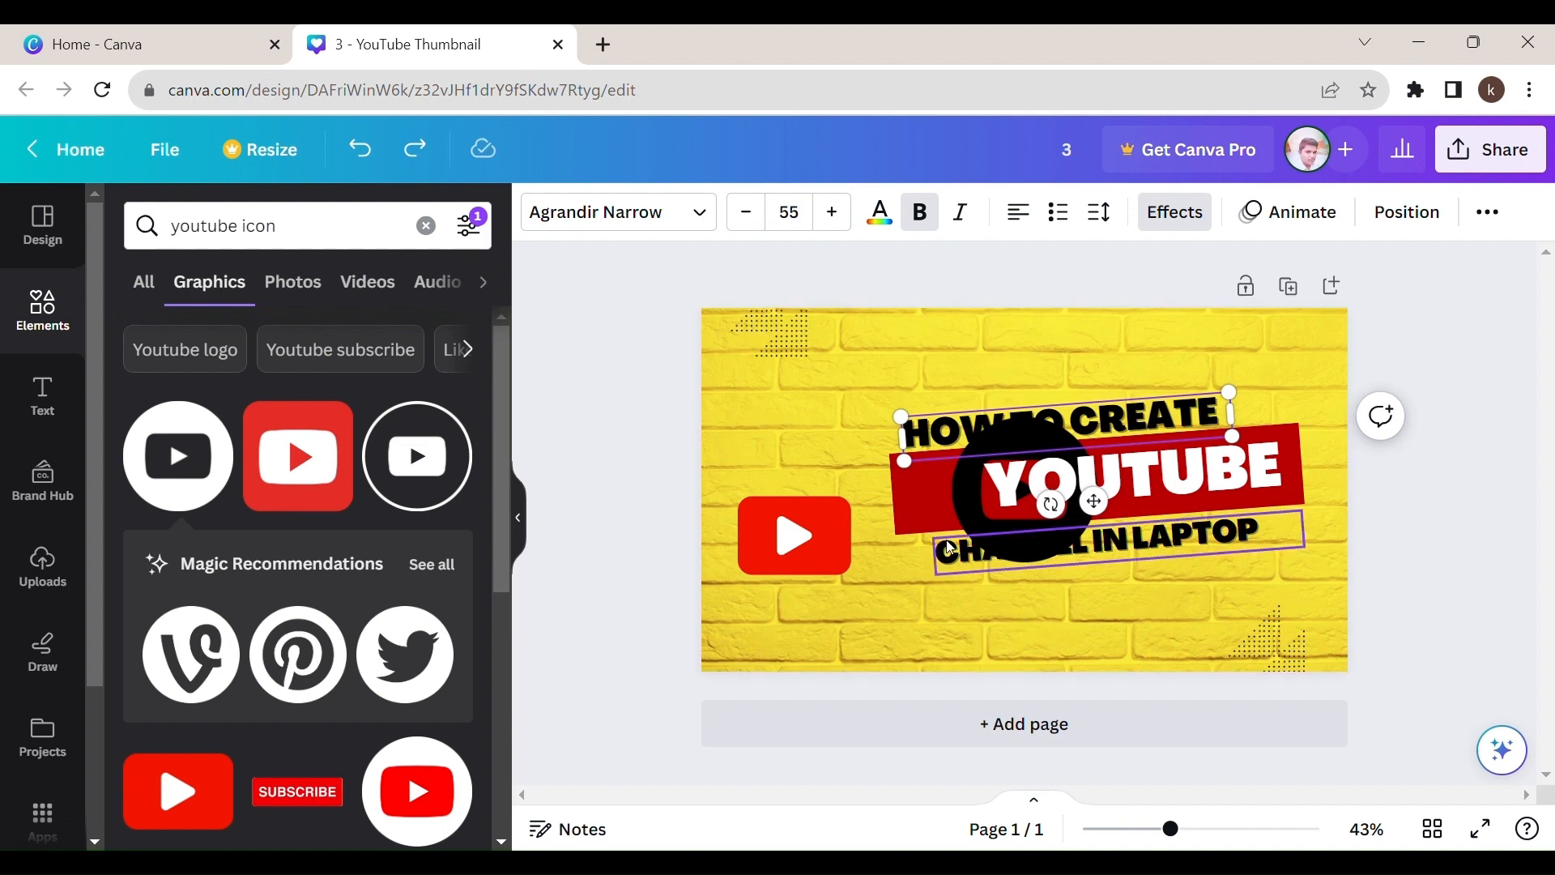
Step: Shrink the round YouTube icon, place it on the red banner before the word YOUTUBE, and tilt it to match the banner
left_click(980, 512)
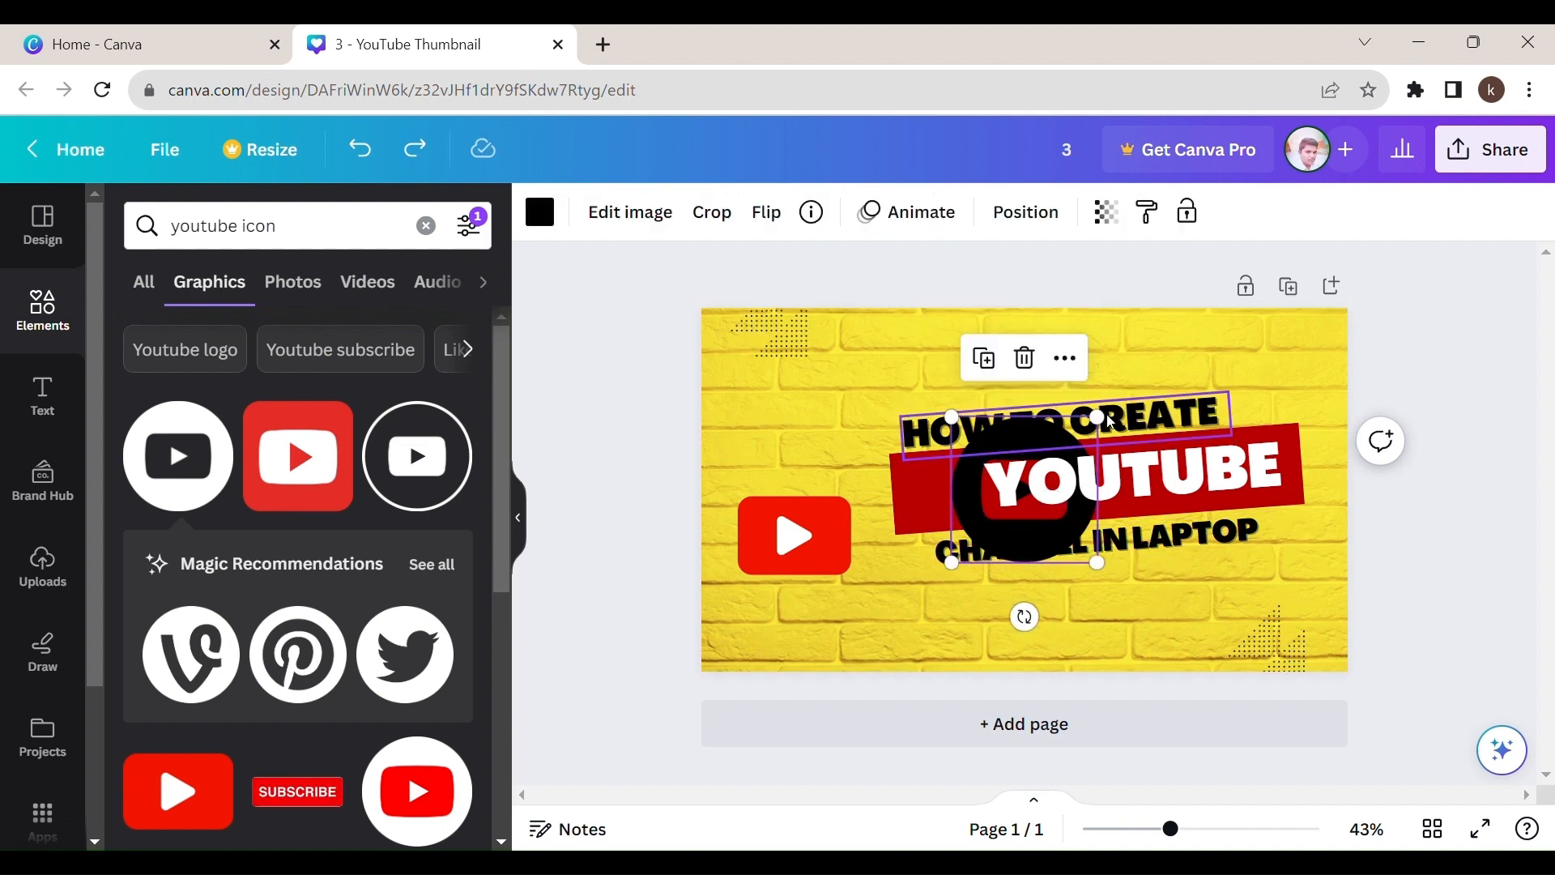
left_click_drag(1100, 418, 1021, 478)
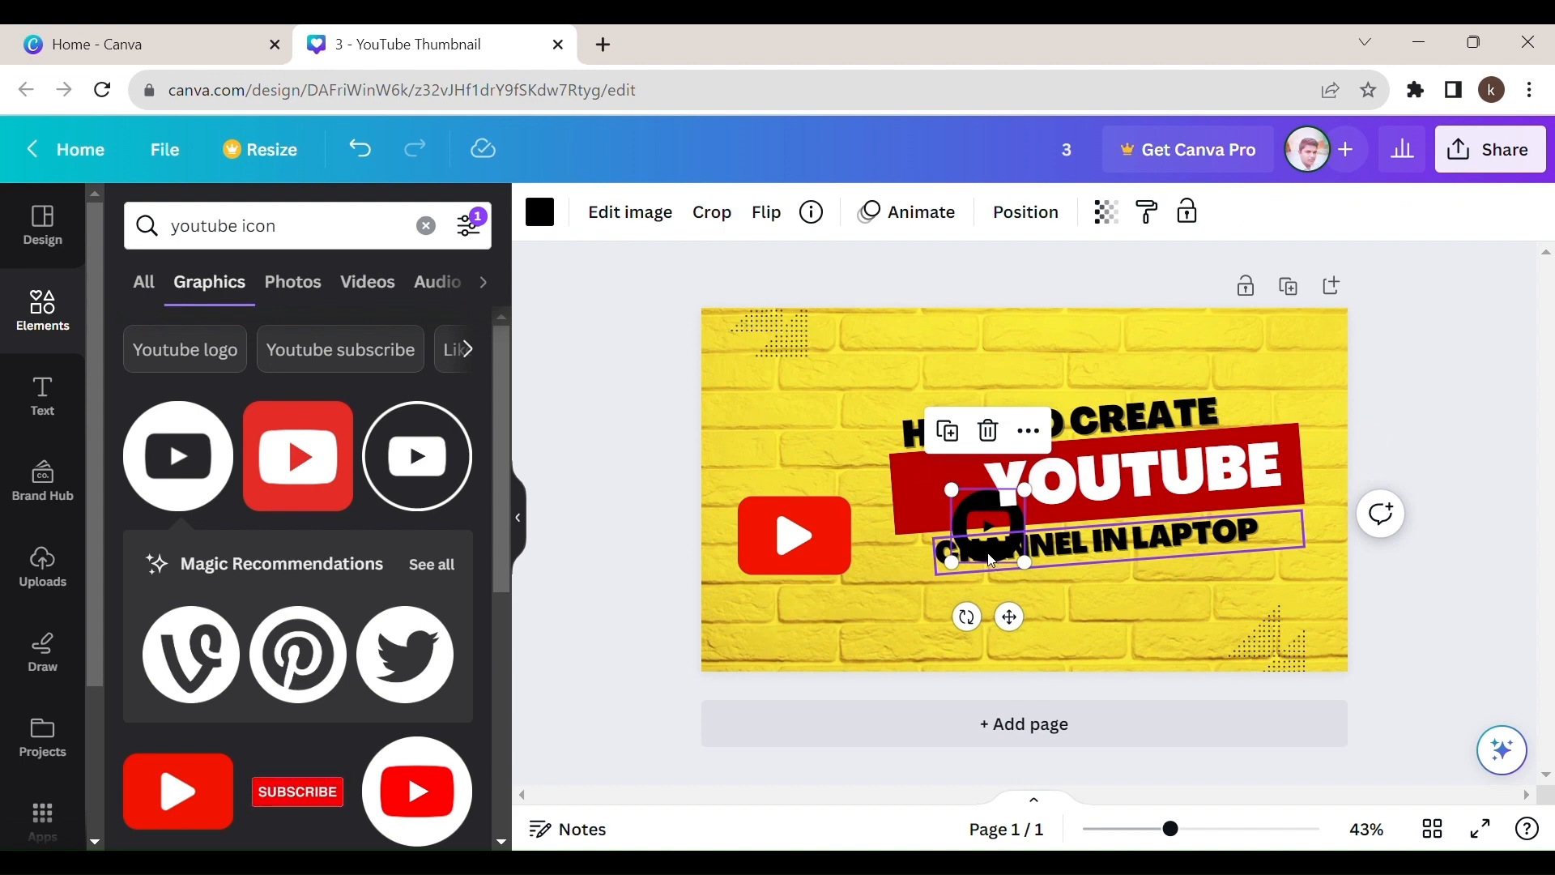
left_click_drag(992, 559, 958, 528)
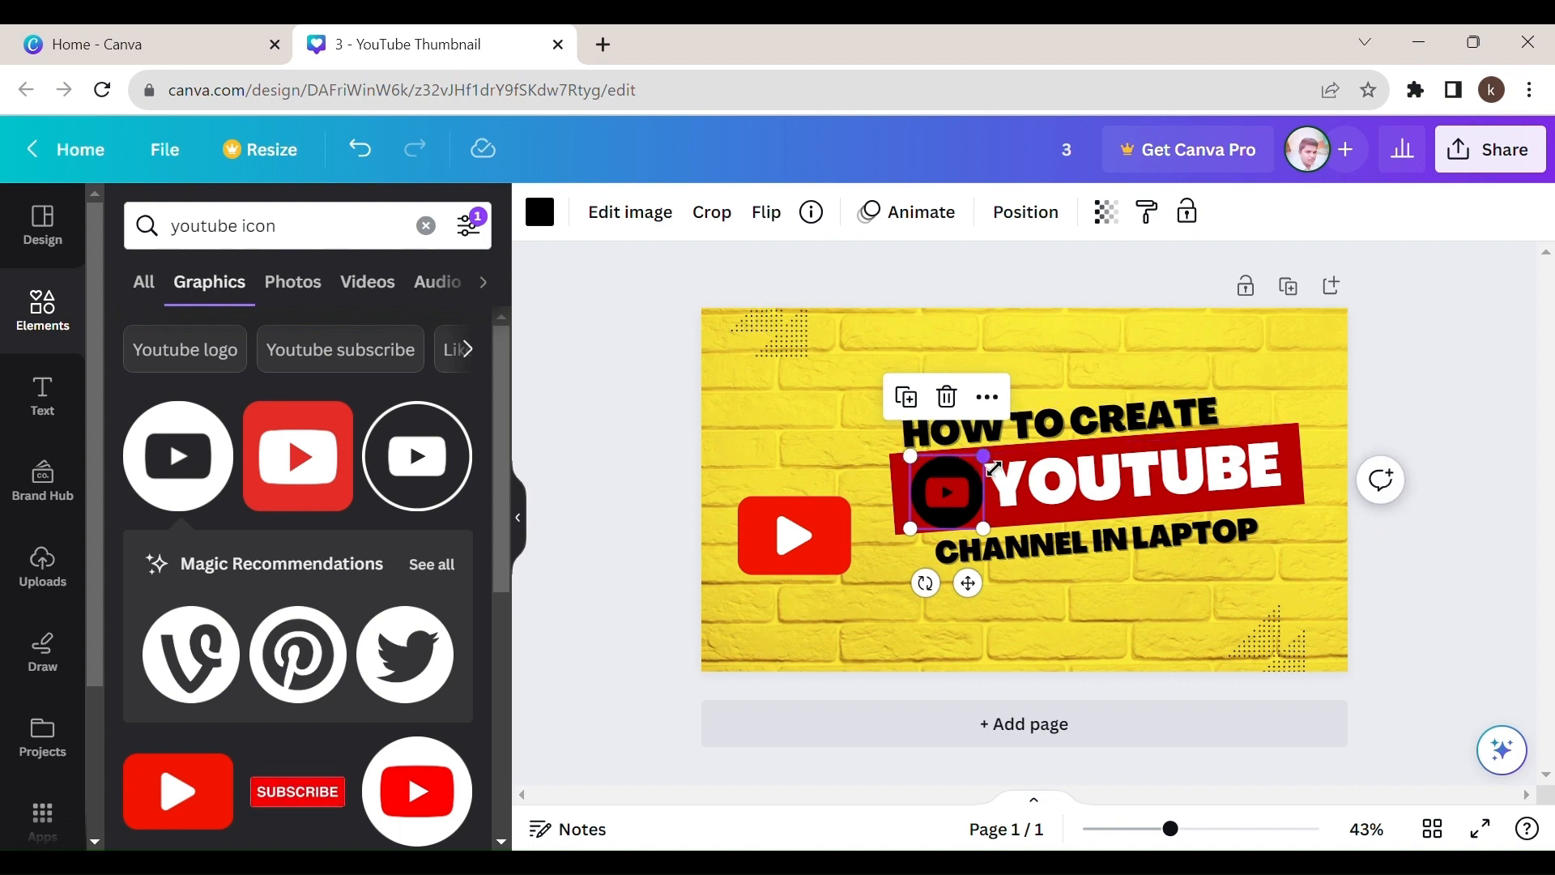
left_click_drag(995, 468, 973, 476)
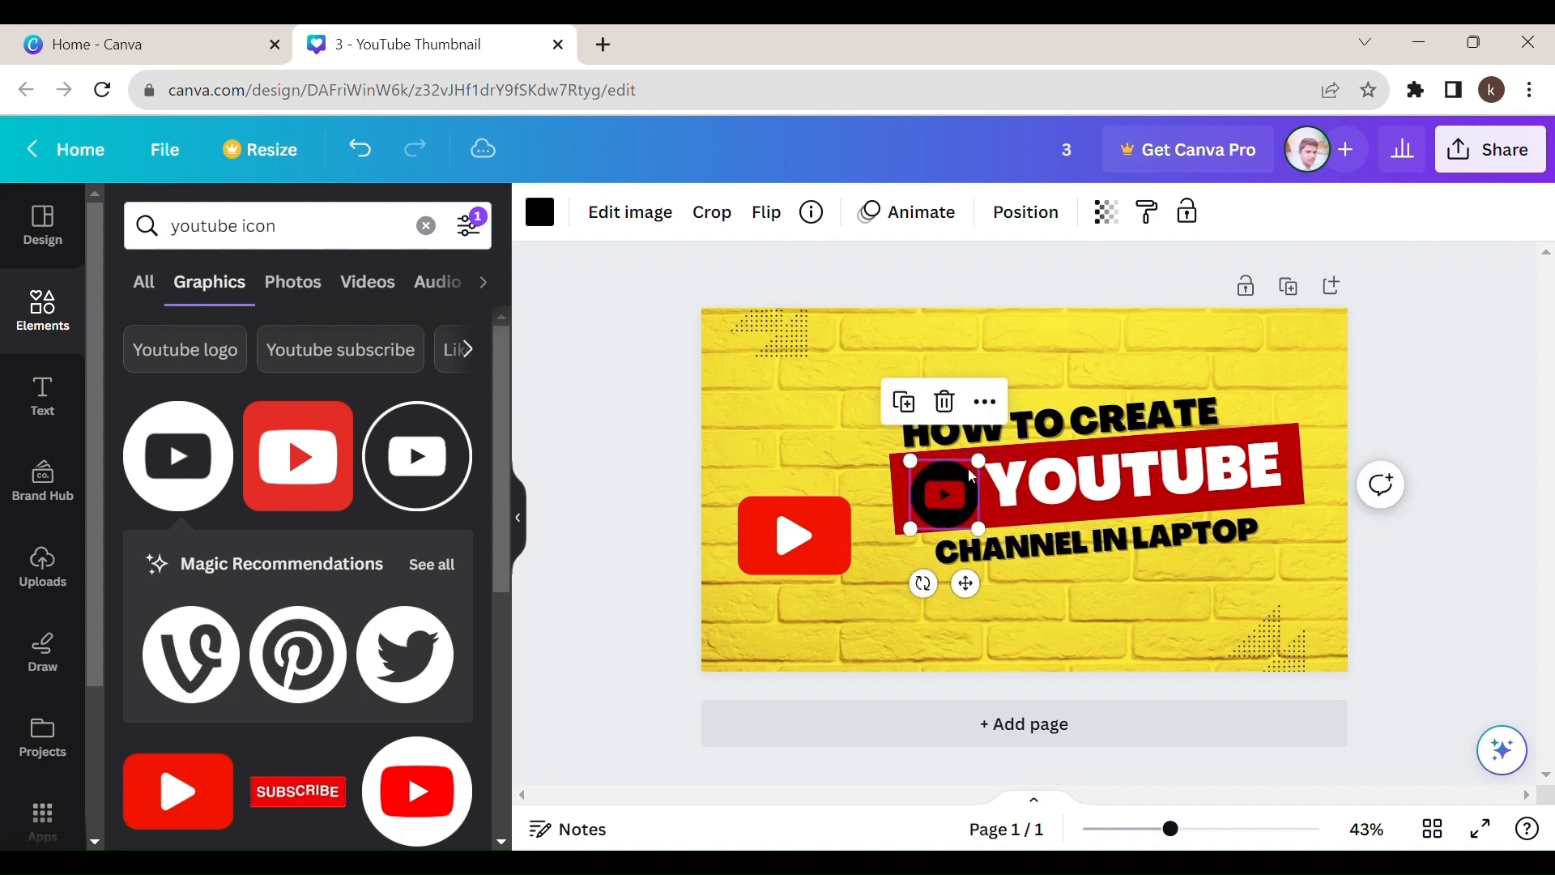
left_click_drag(932, 587, 946, 591)
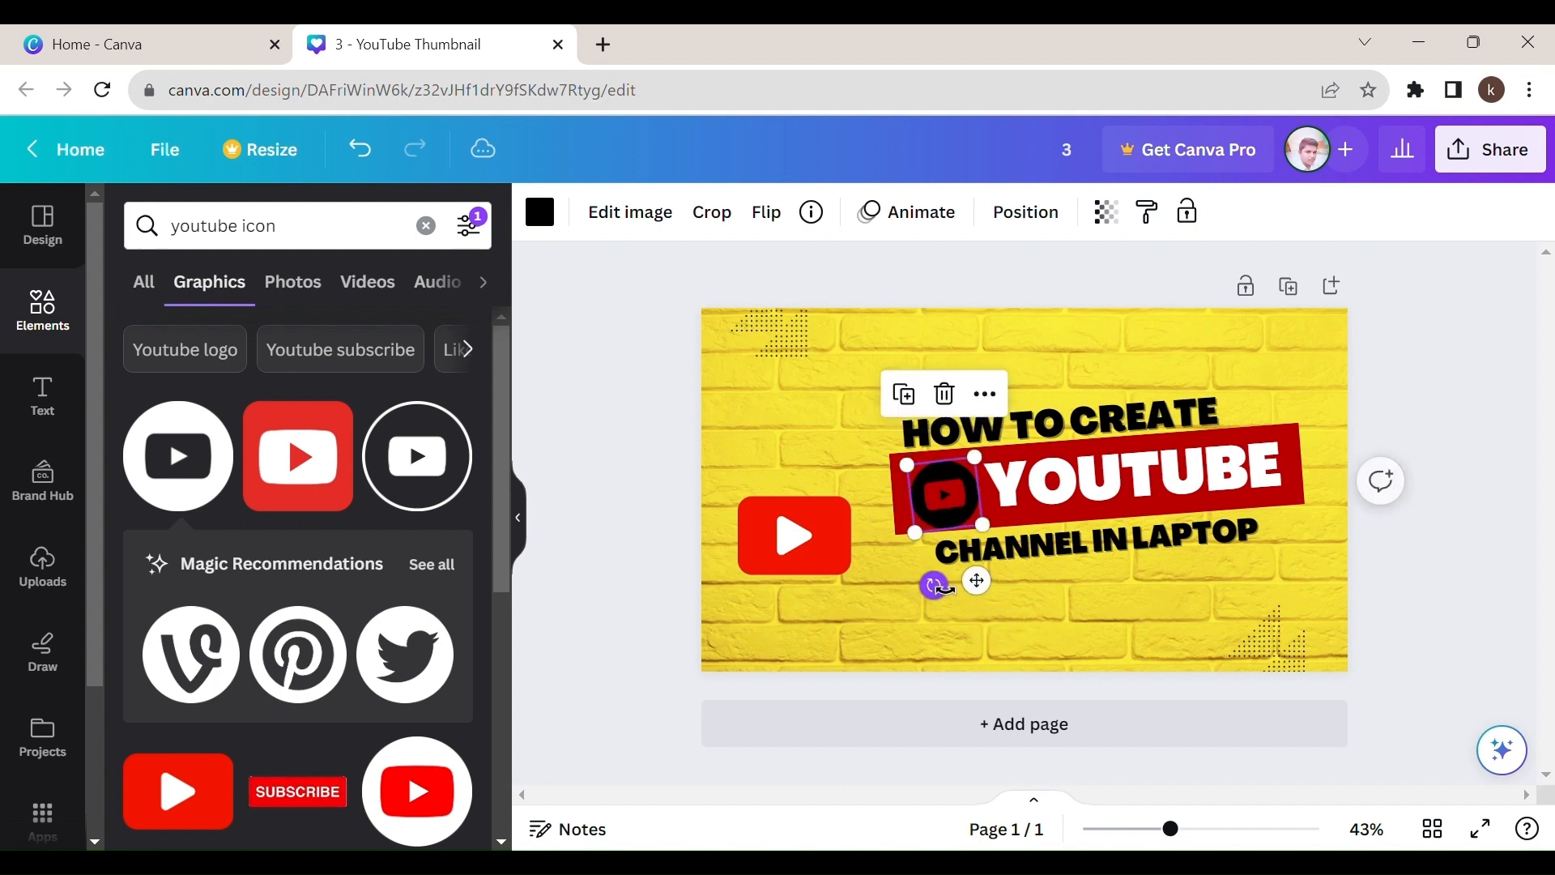
Step: Delete the red play-button icon beside the title from the thumbnail
left_click(810, 537)
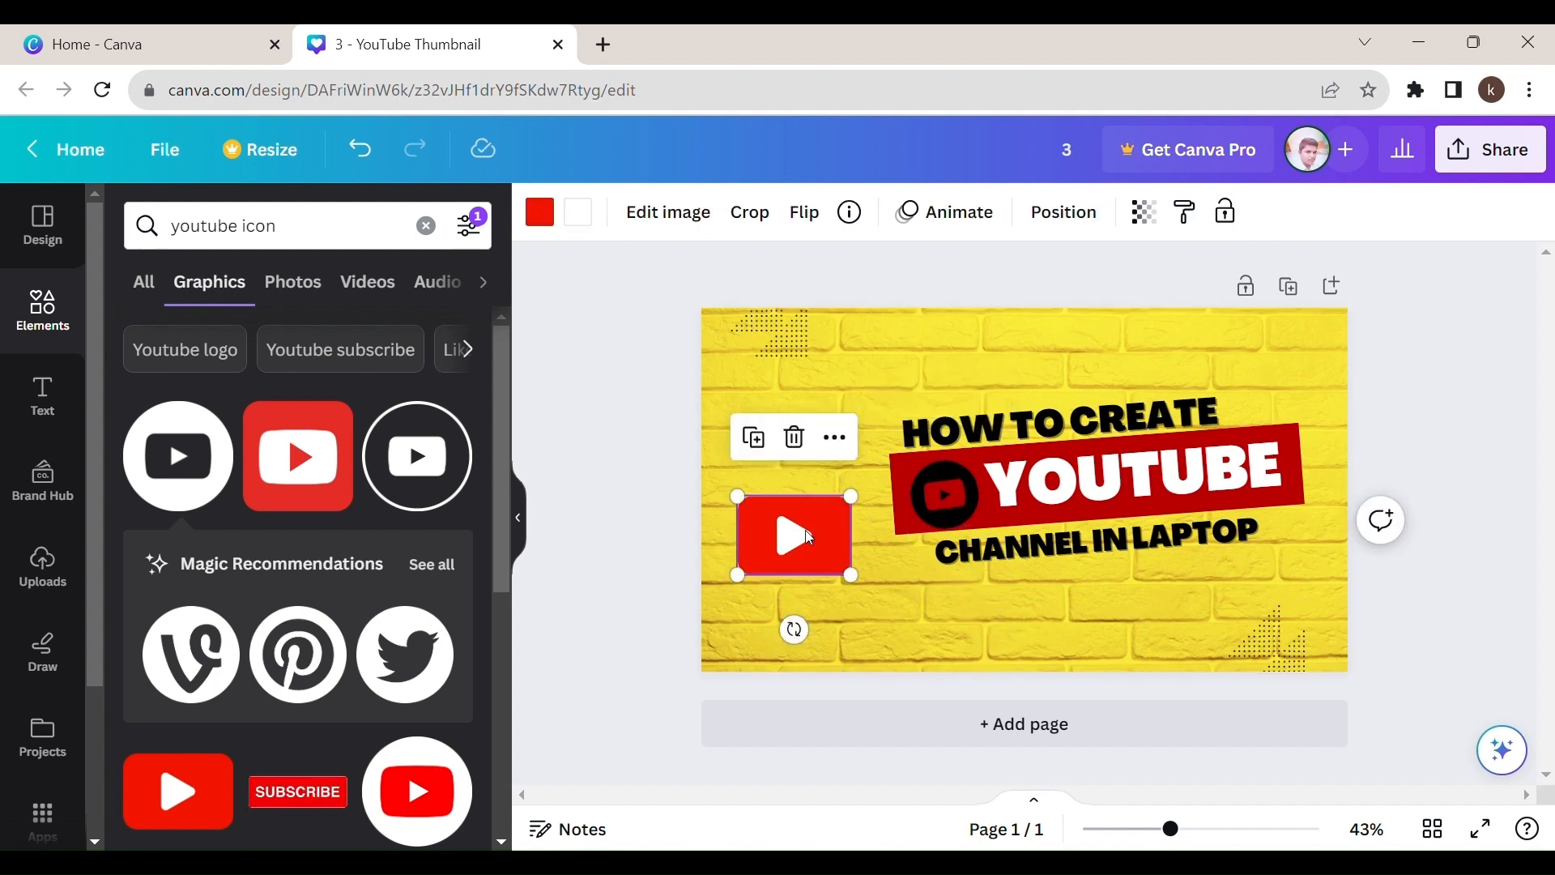
key("Delete")
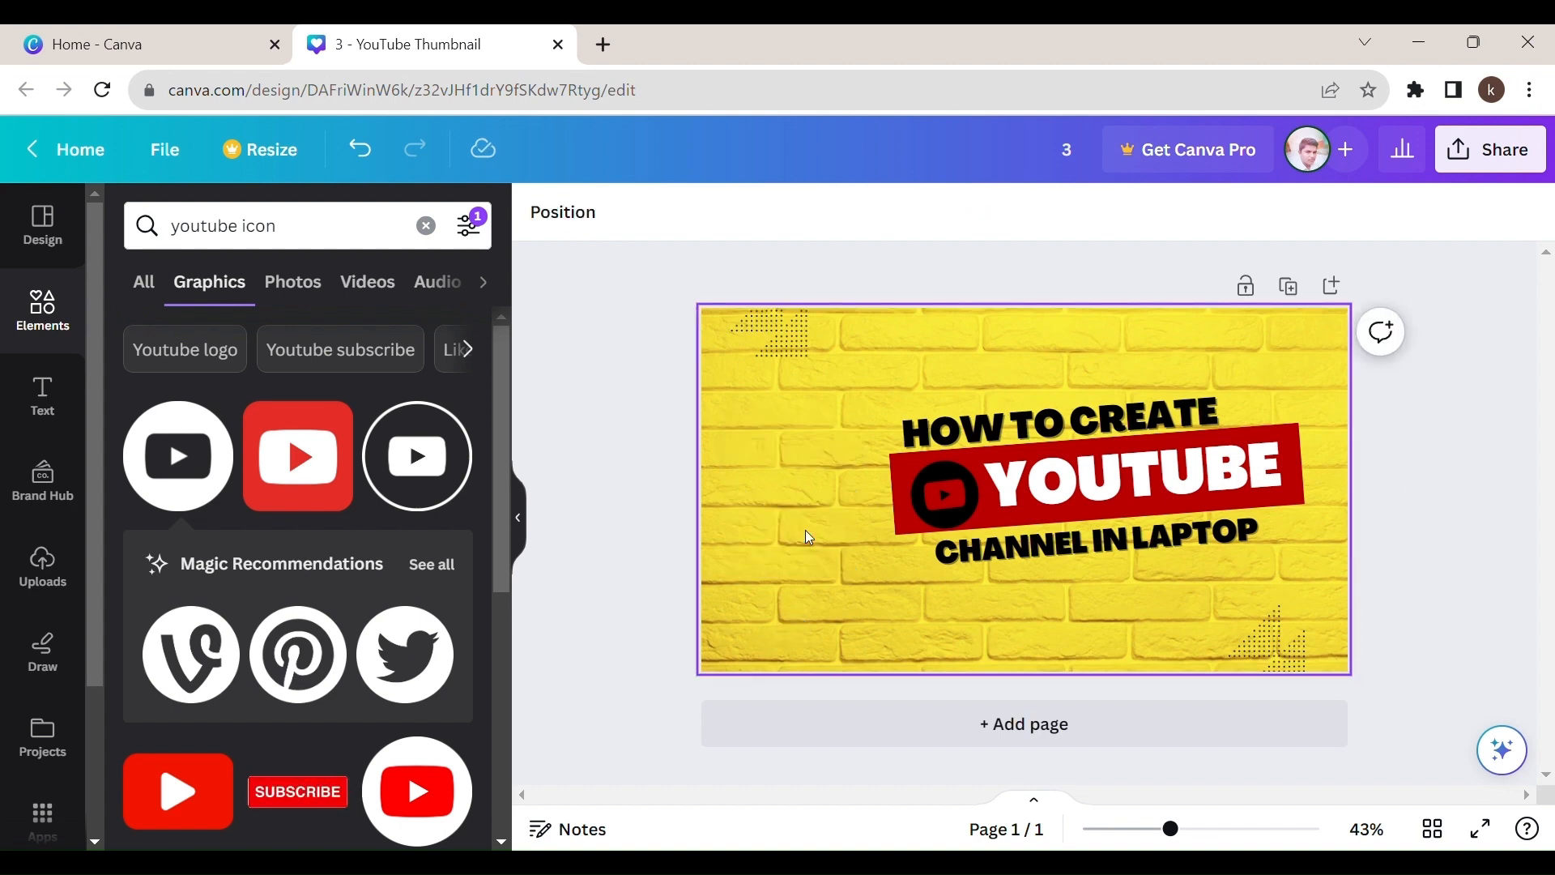
left_click(844, 586)
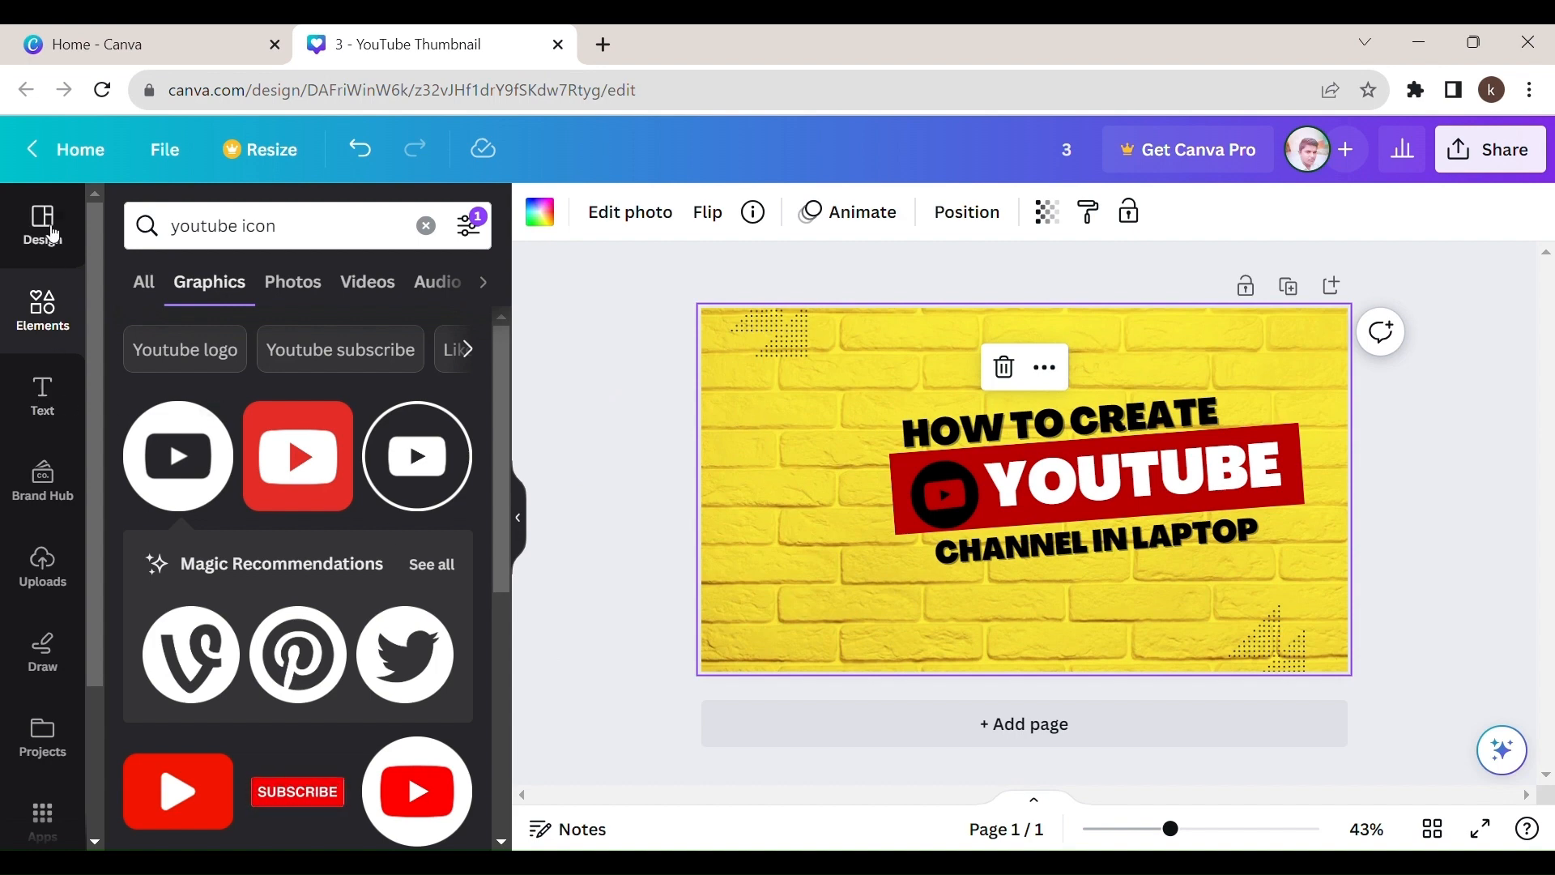
left_click(57, 401)
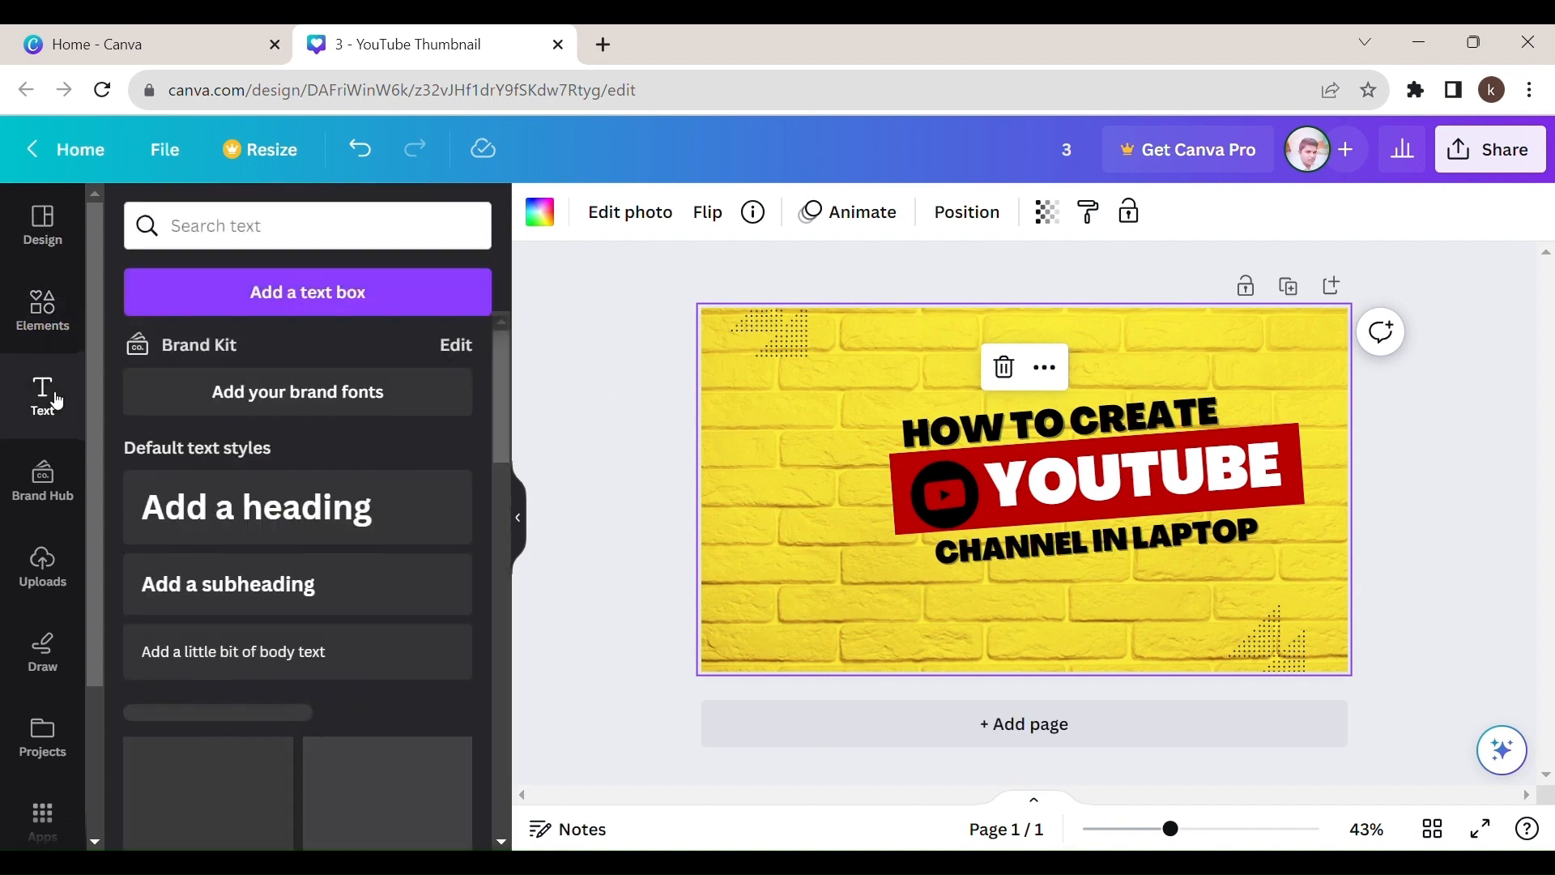
left_click(234, 580)
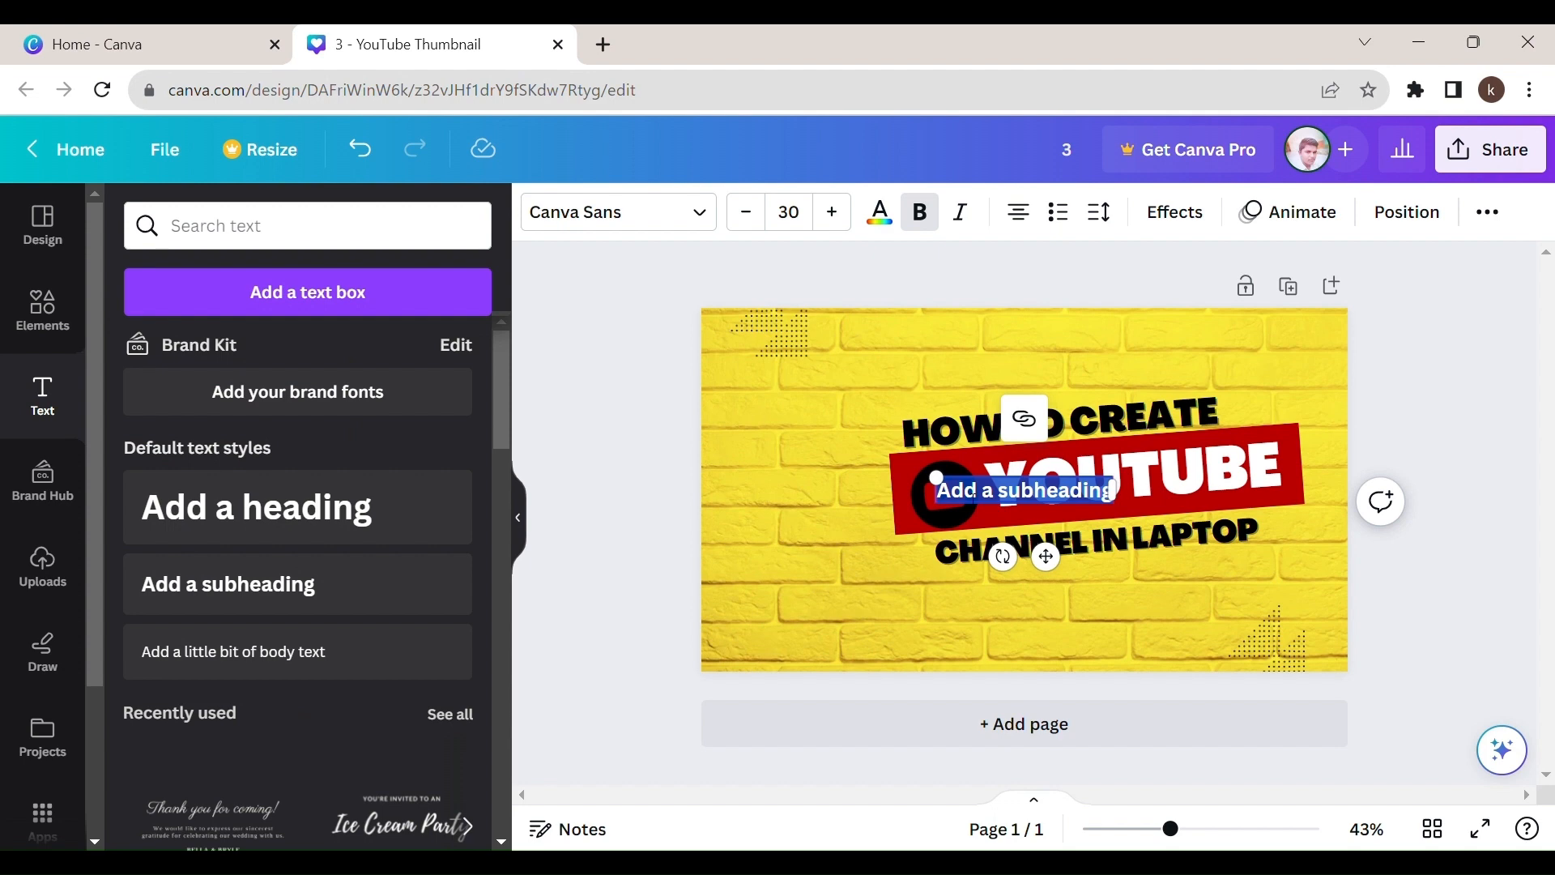
type("@")
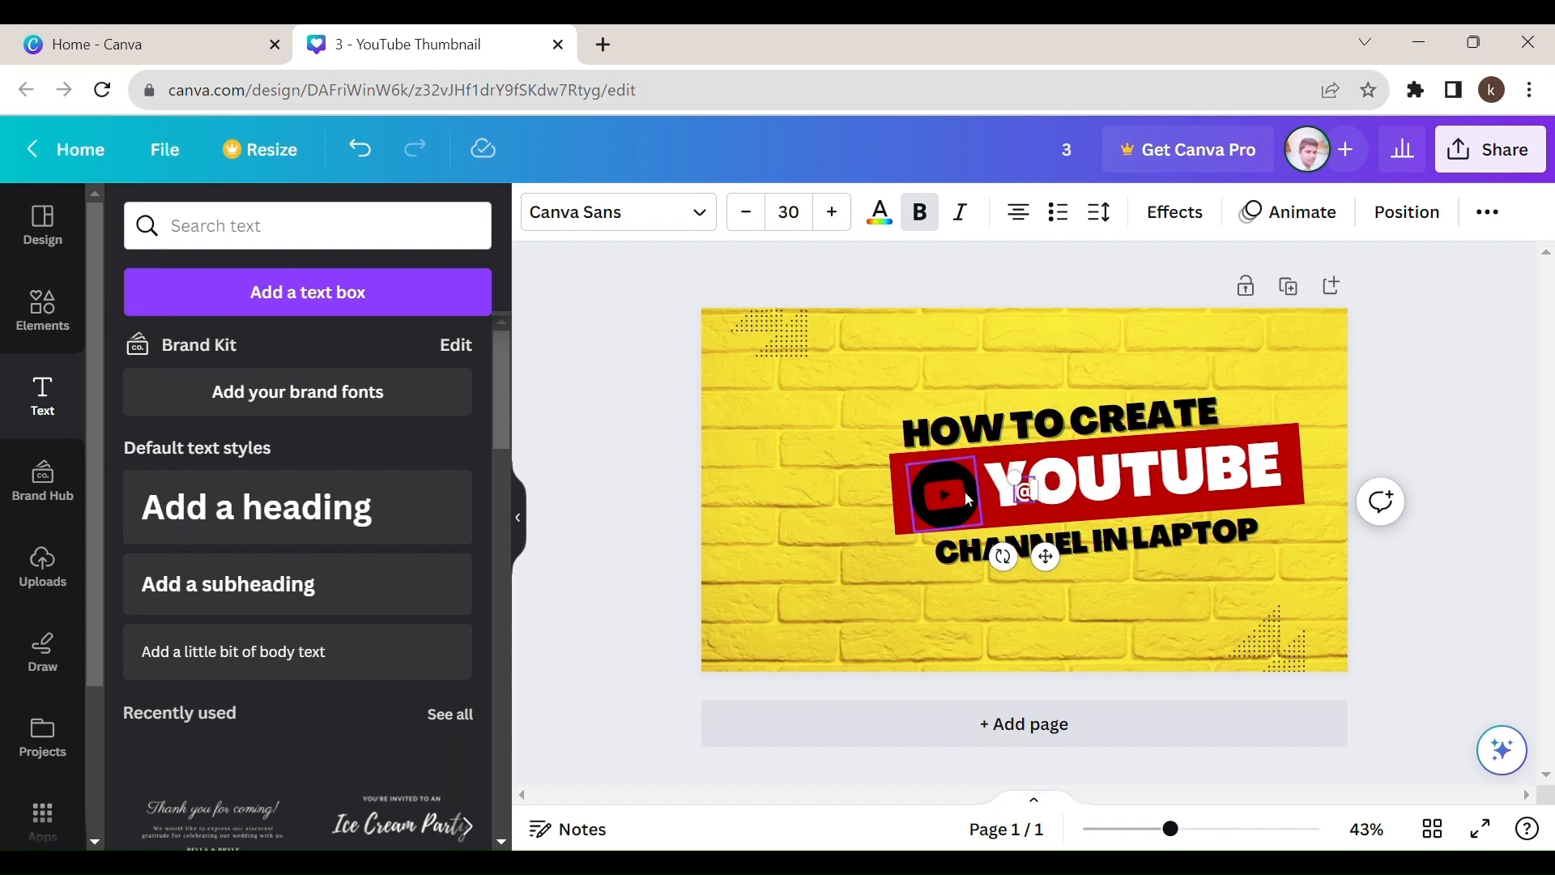
type("n")
key("BackSpace")
type("LEARN")
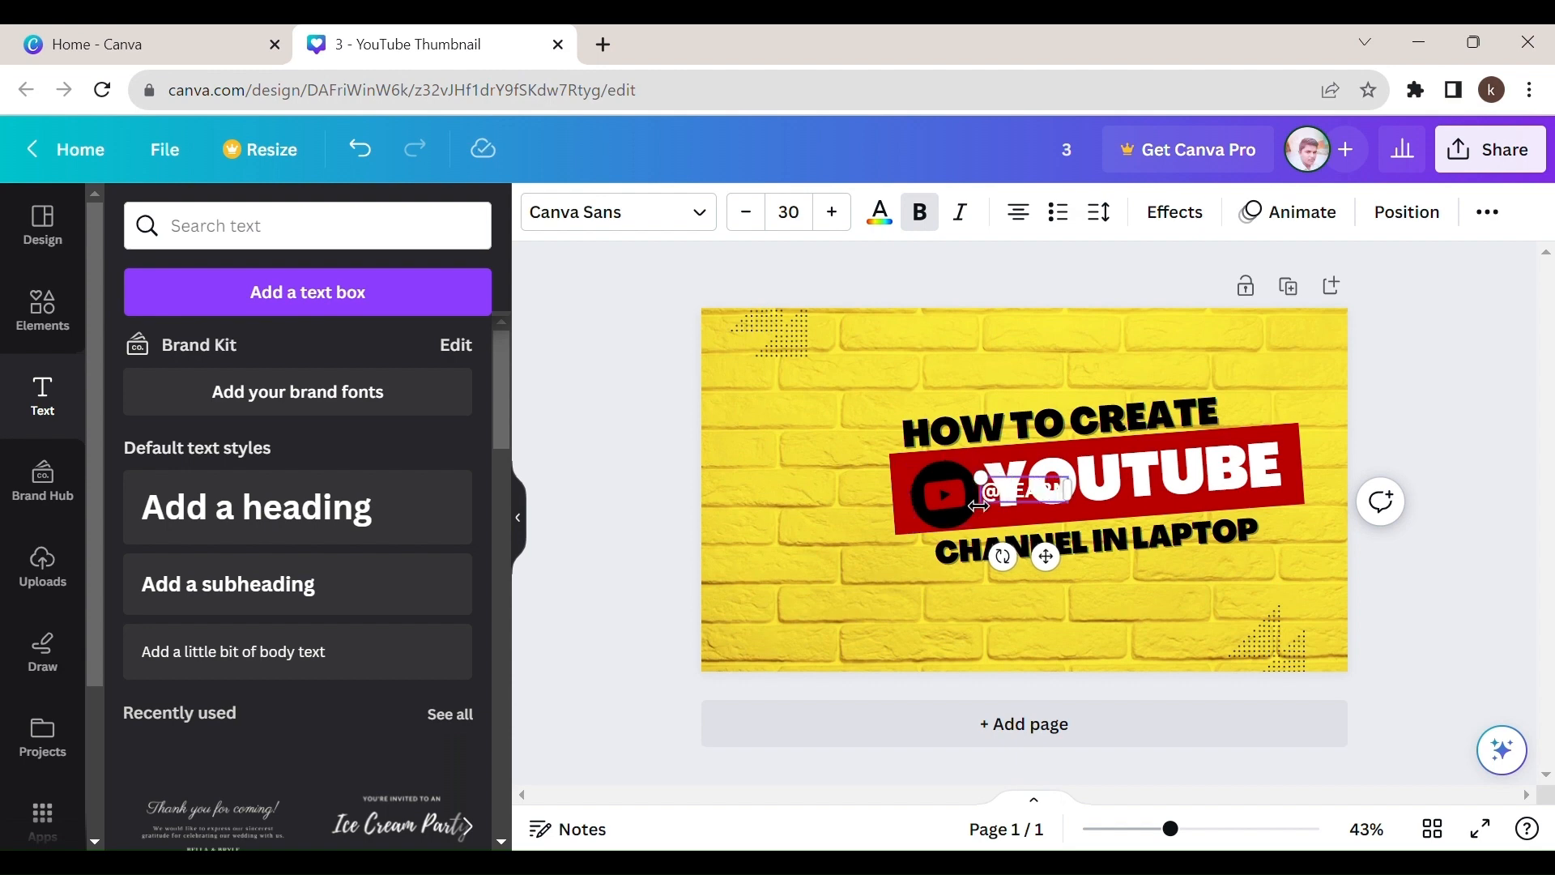
type(" WU")
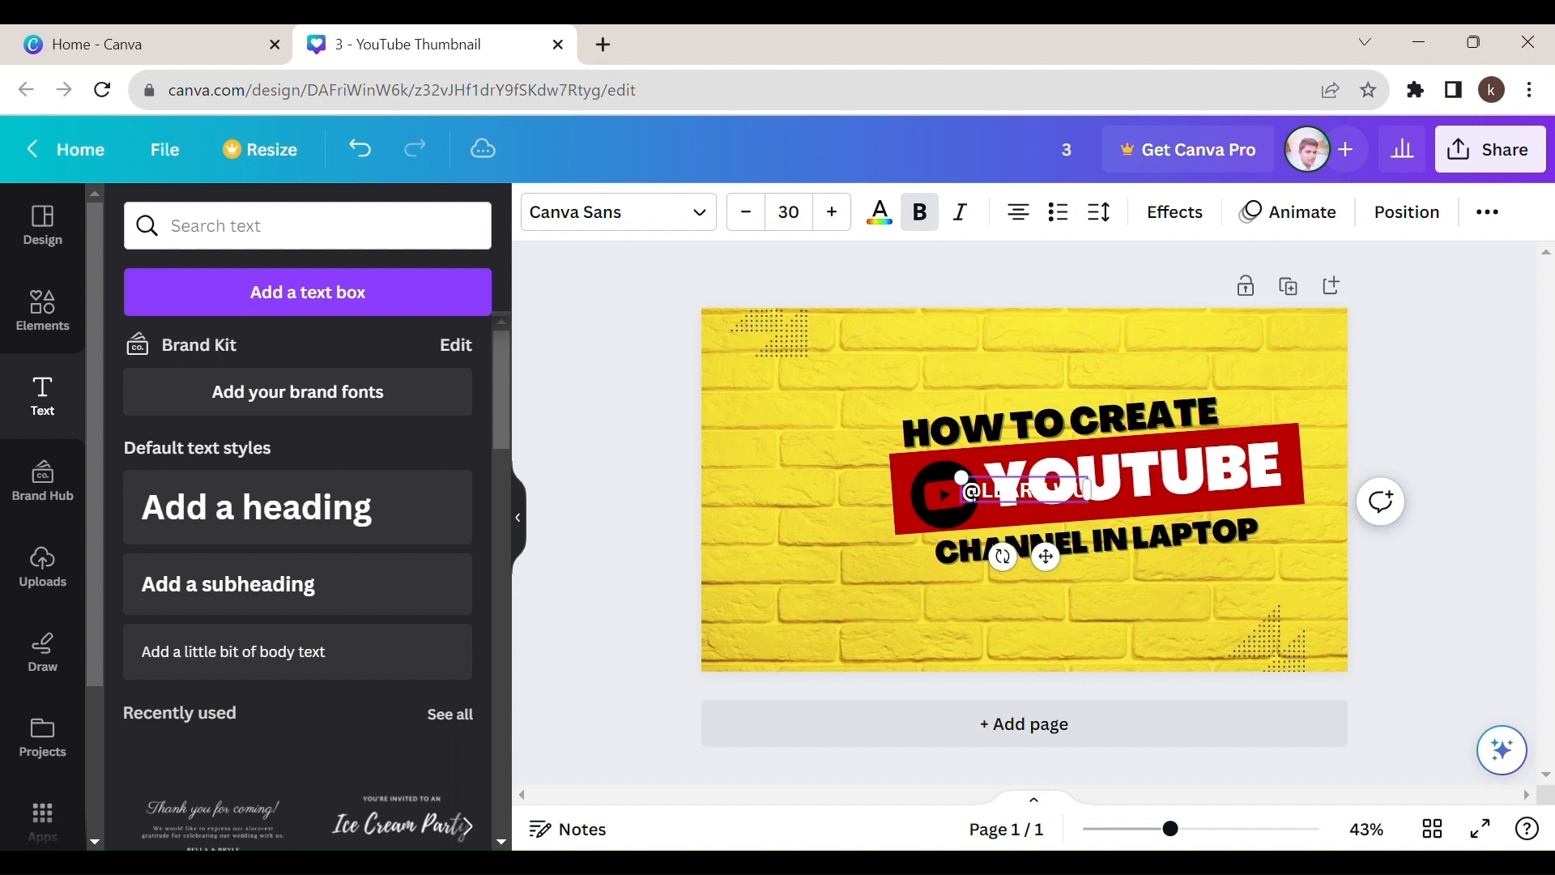
key("BackSpace")
type("ITH TECH")
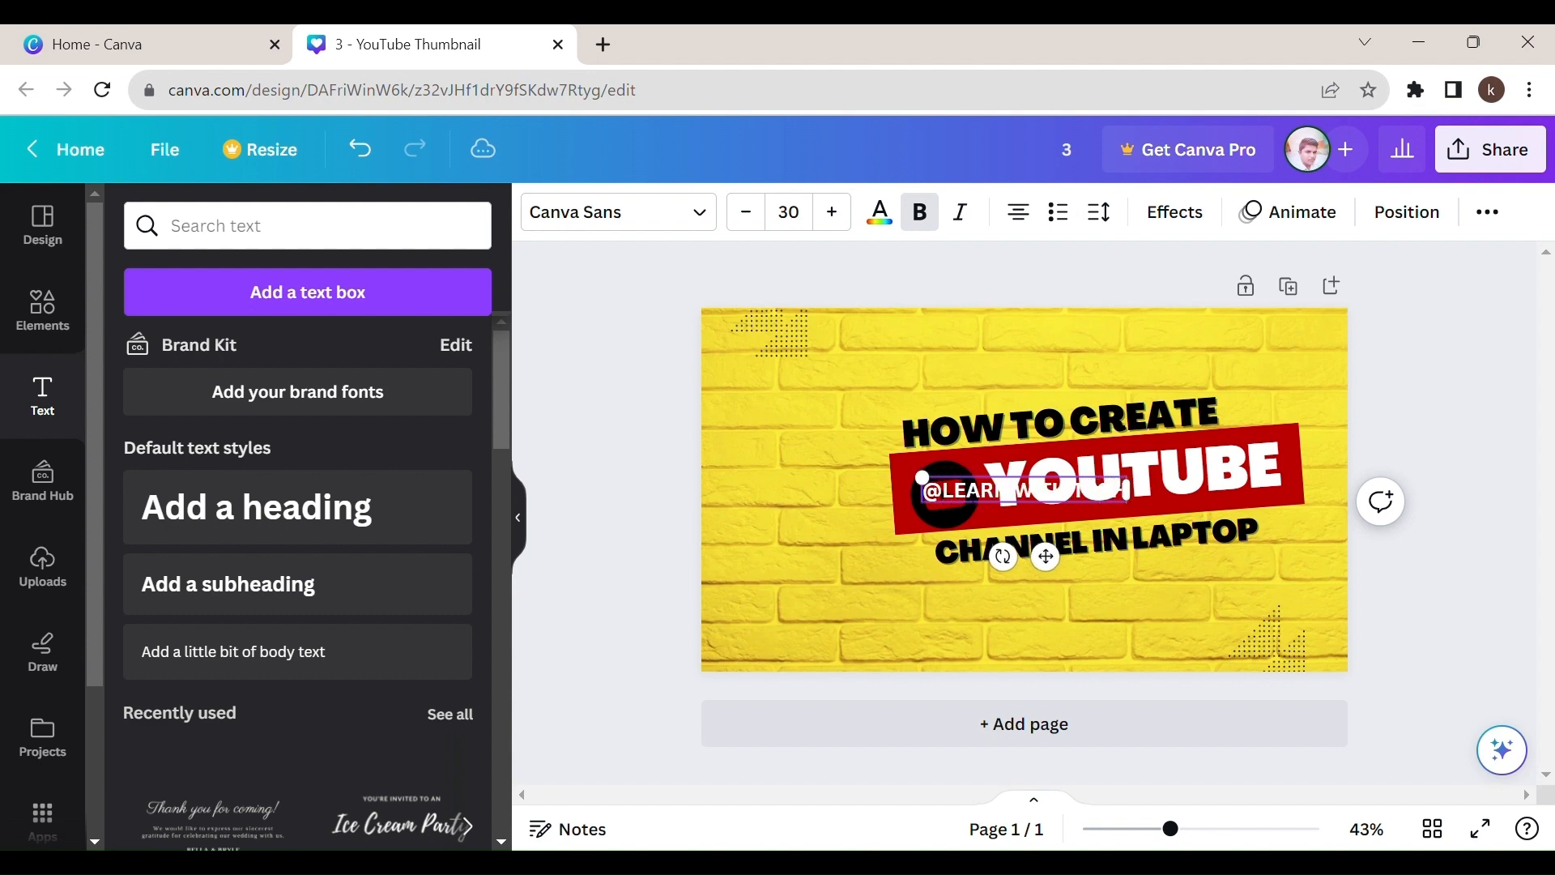
type(" ZONE")
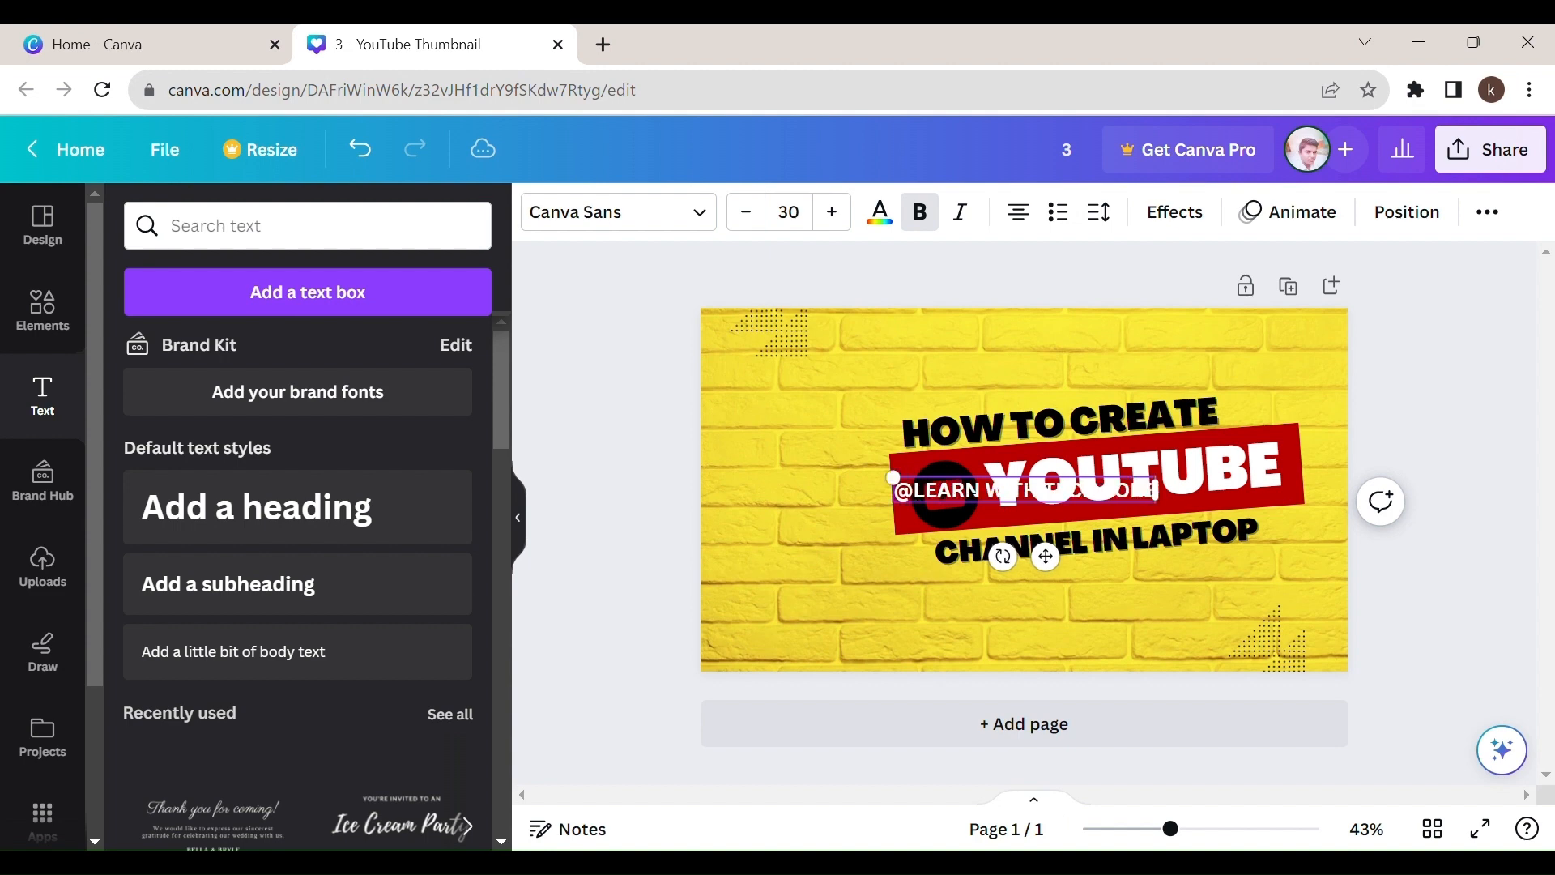
key("BackSpace")
key("BackSpace")
key("BackSpace")
key("BackSpace")
type("LOKESH")
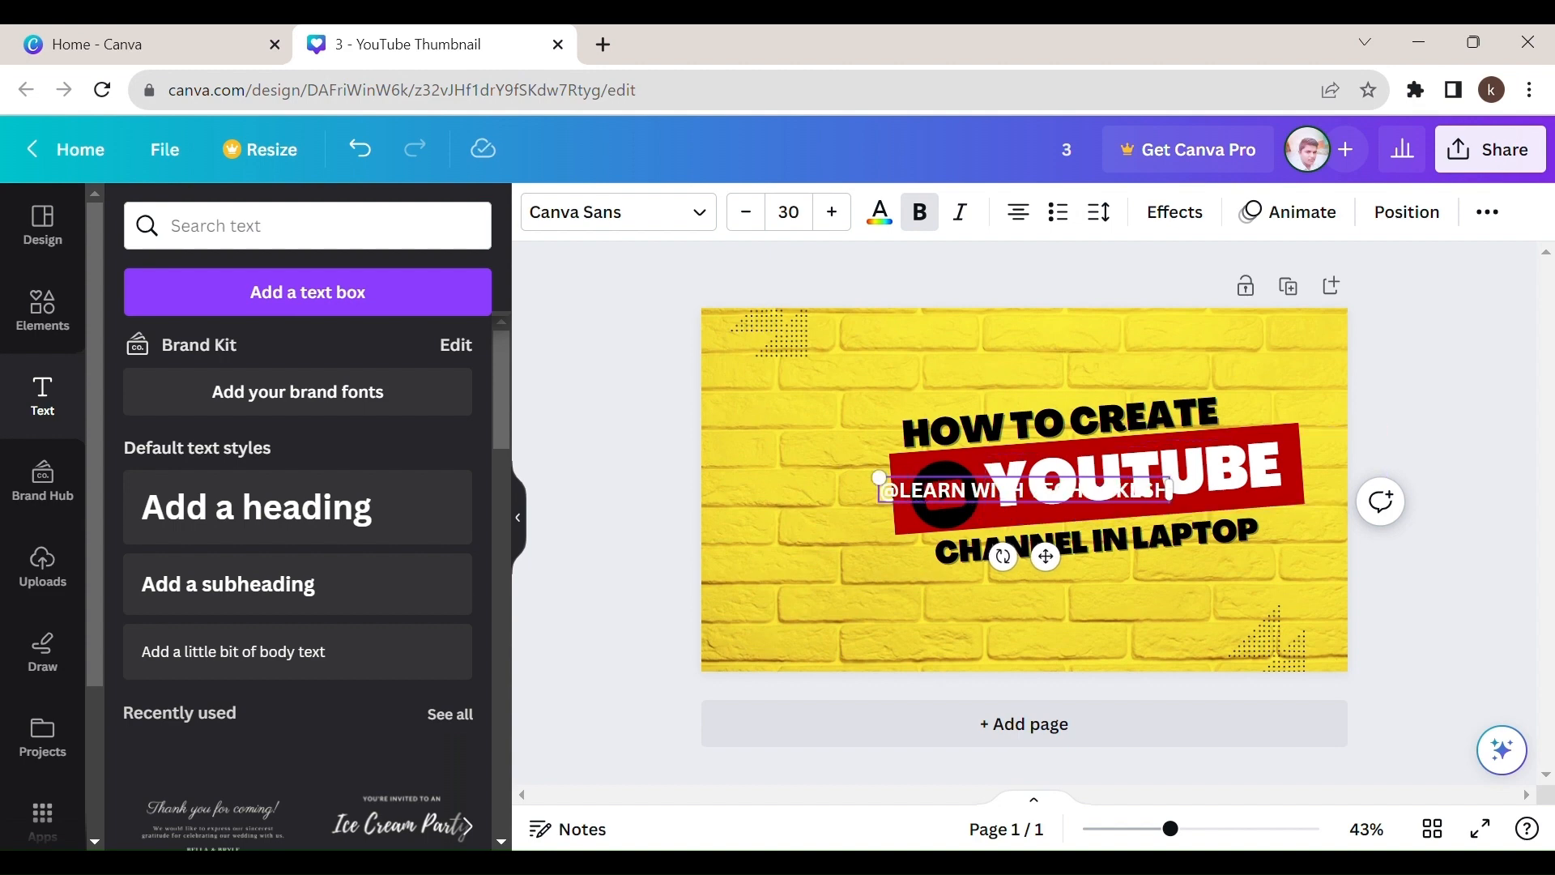
left_click_drag(917, 482, 969, 605)
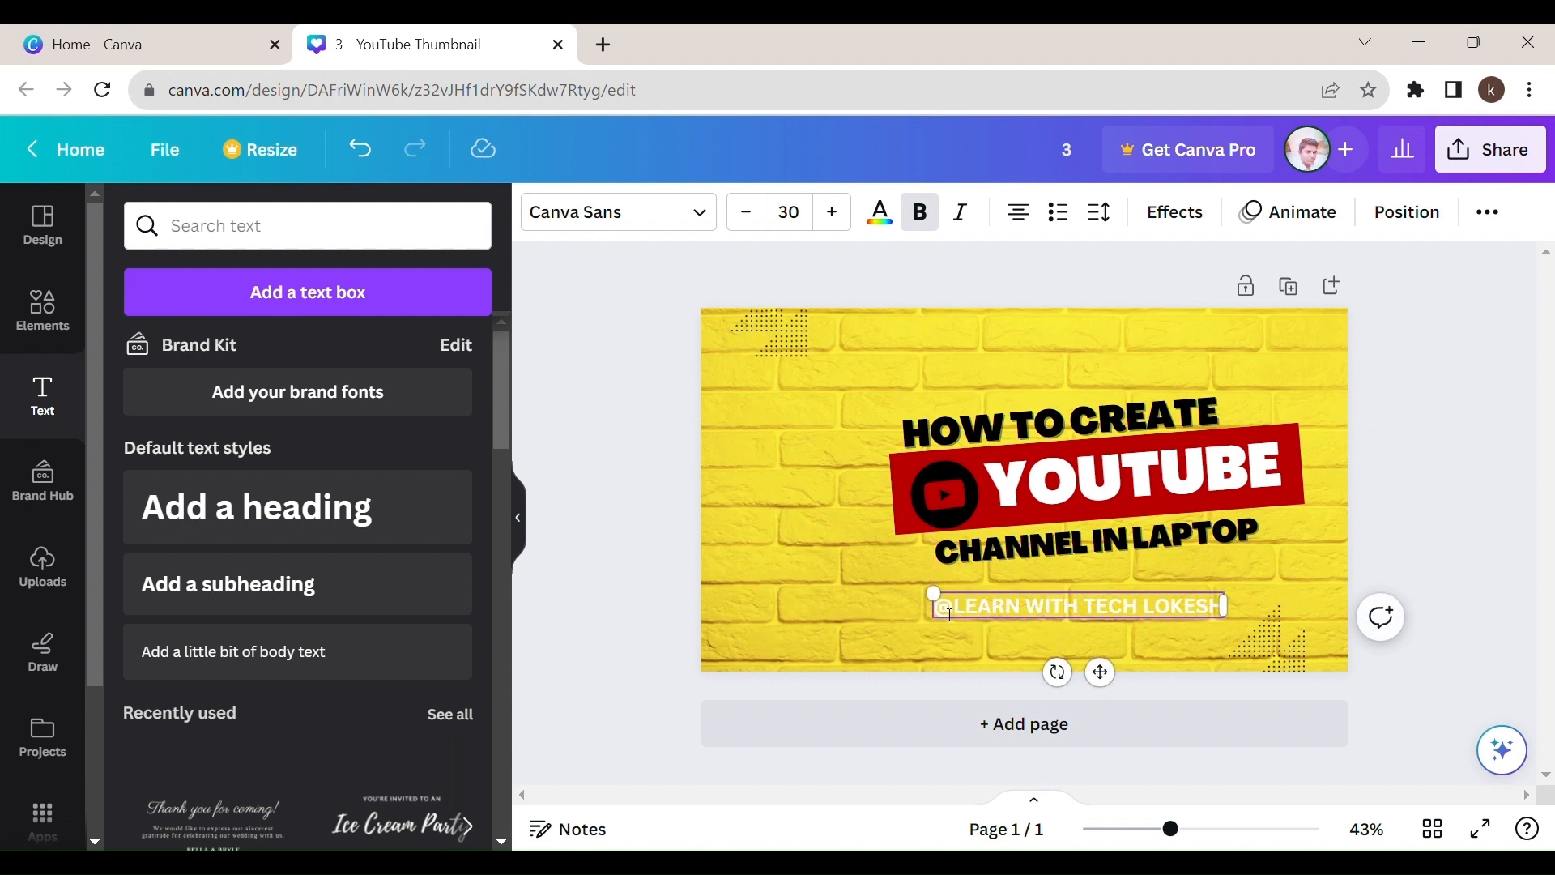
Step: Change the font of the channel handle text to Anahaw
left_click_drag(950, 613, 1228, 619)
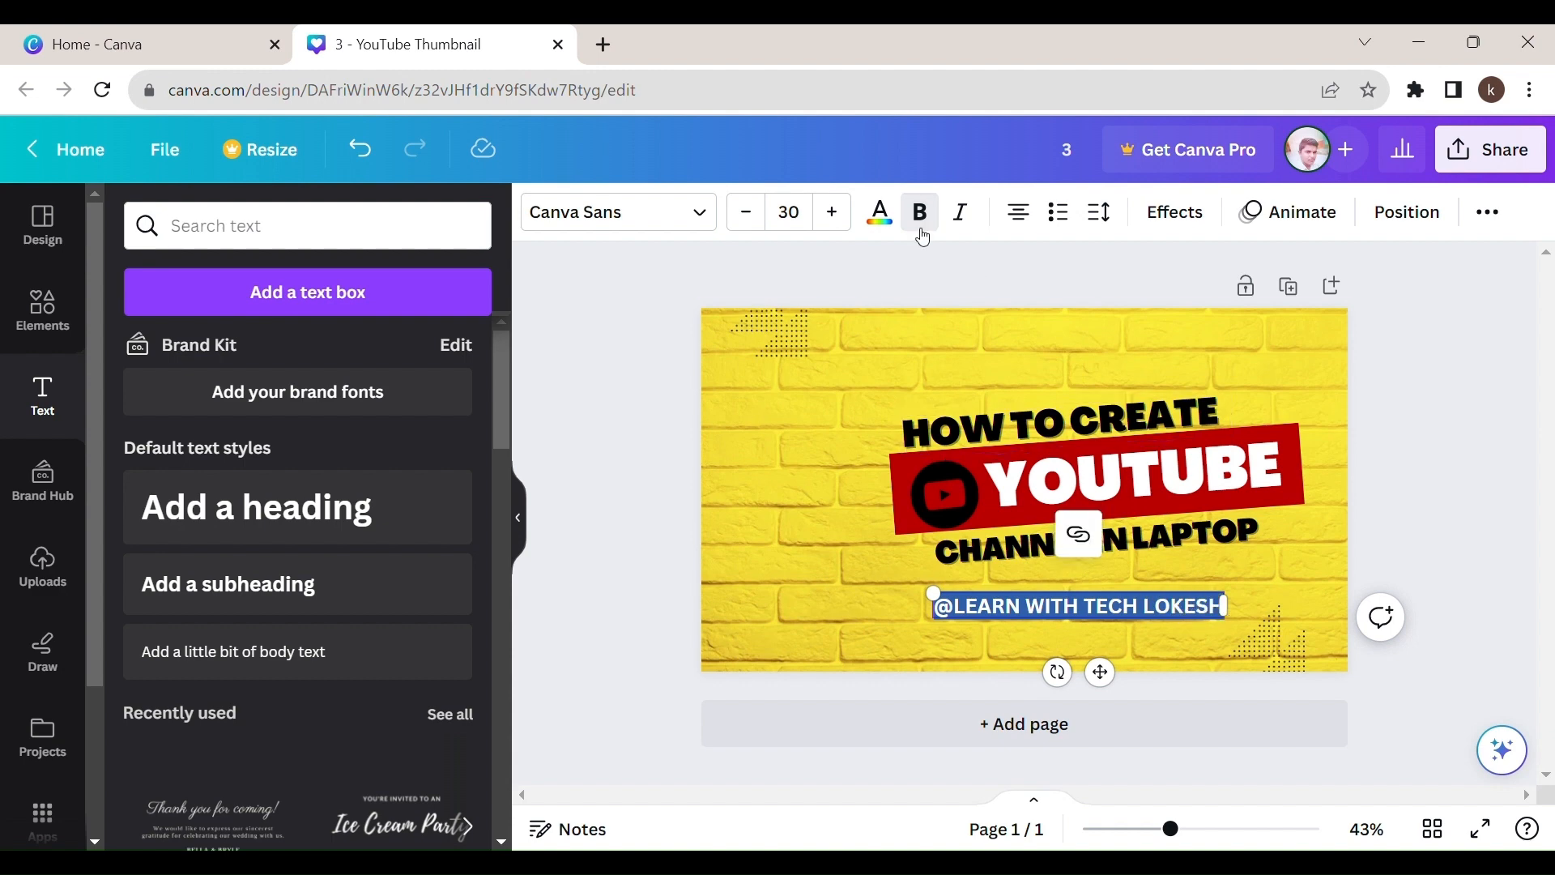
left_click(693, 221)
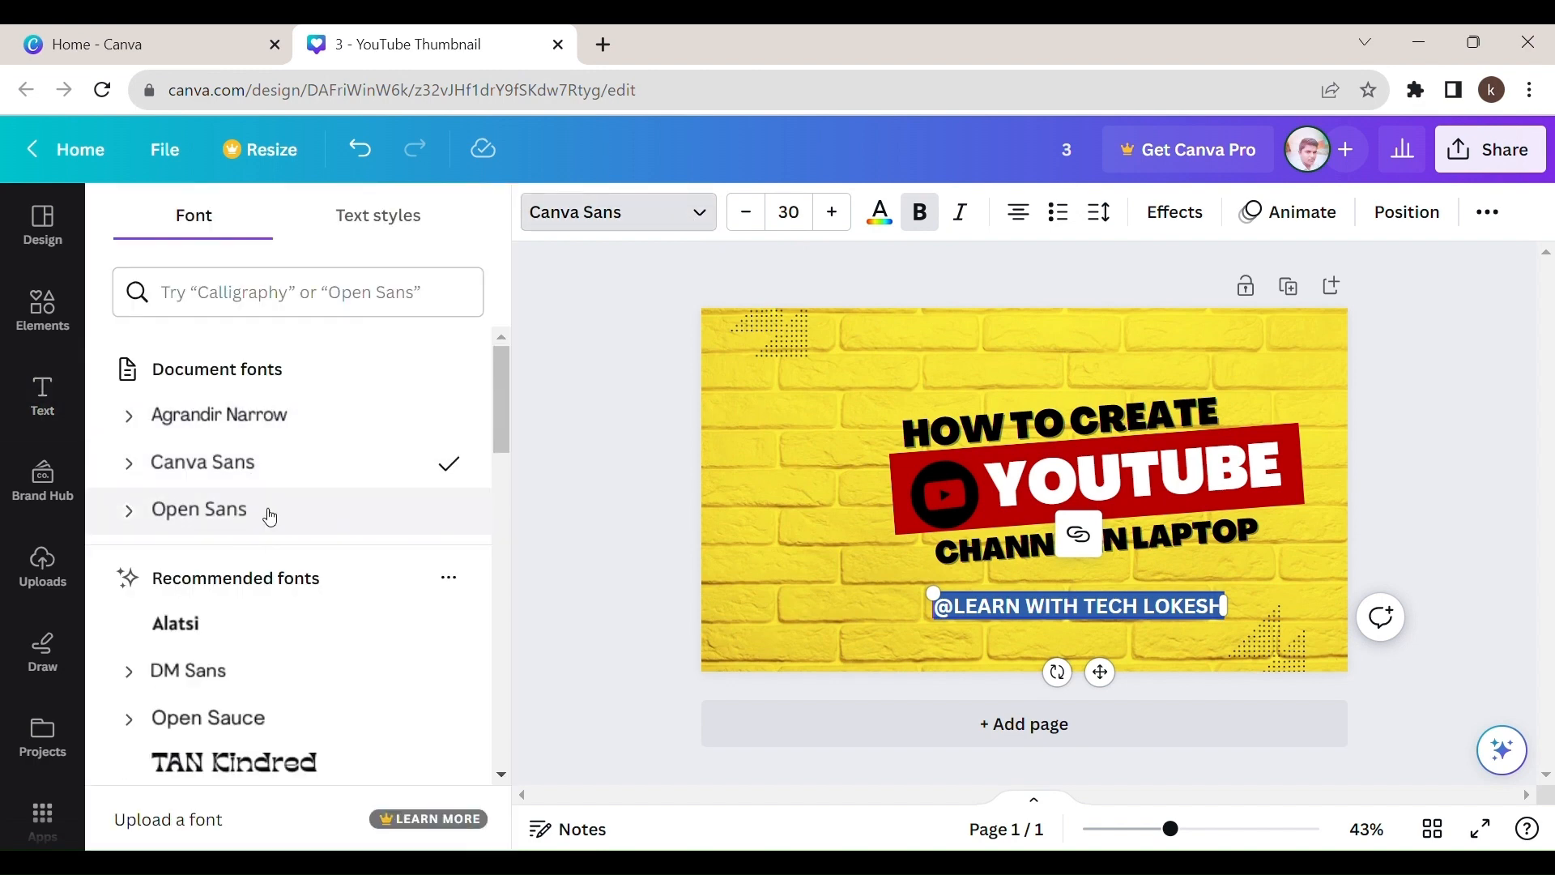
scroll(282, 621, "down", 2)
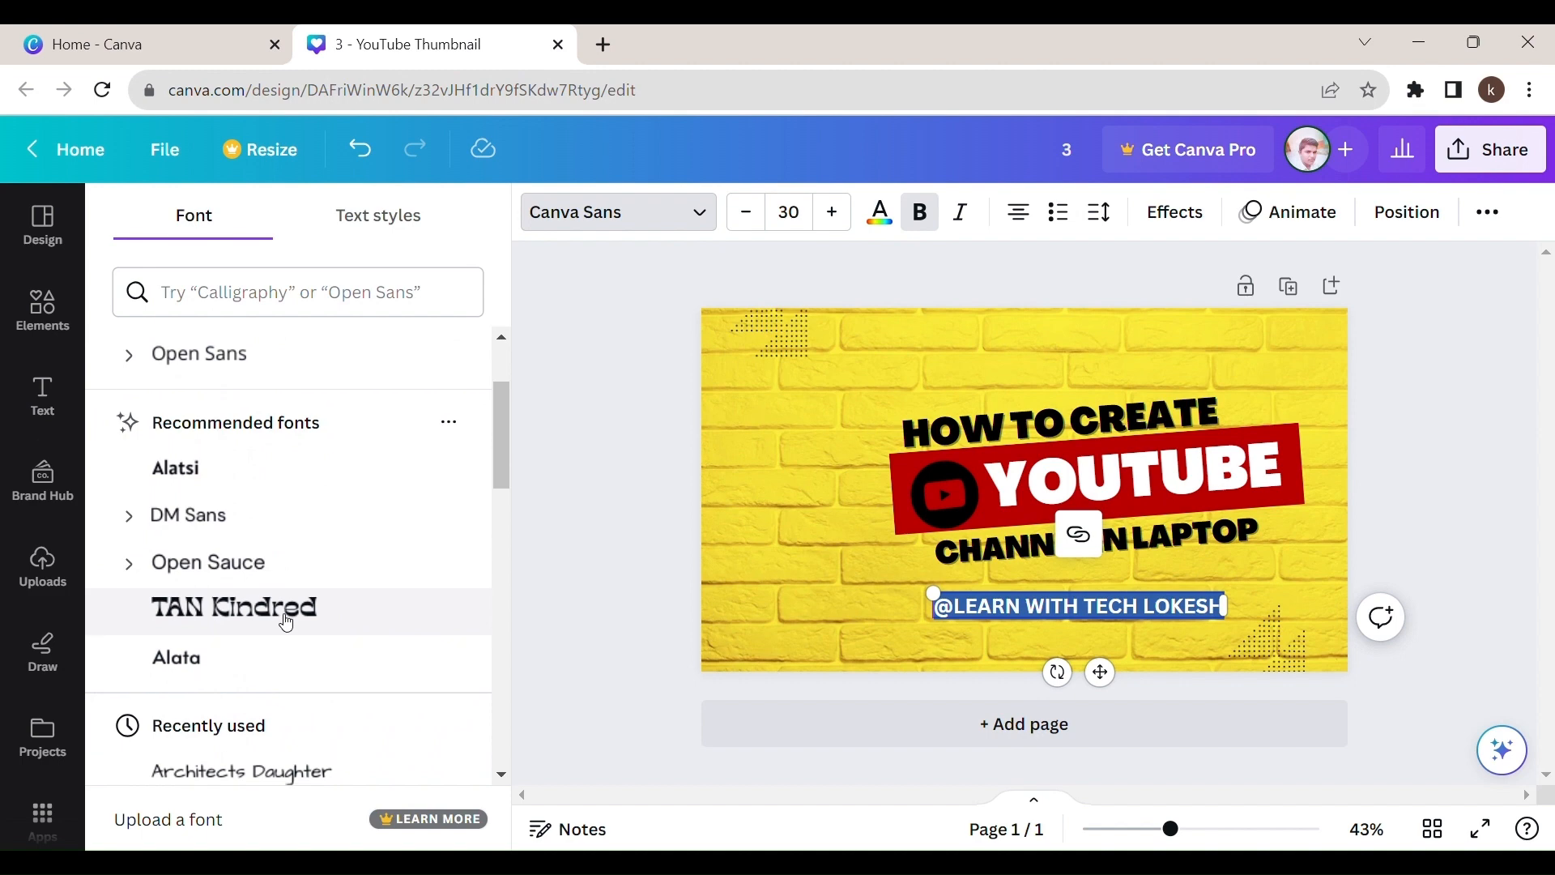
scroll(285, 620, "down", 4)
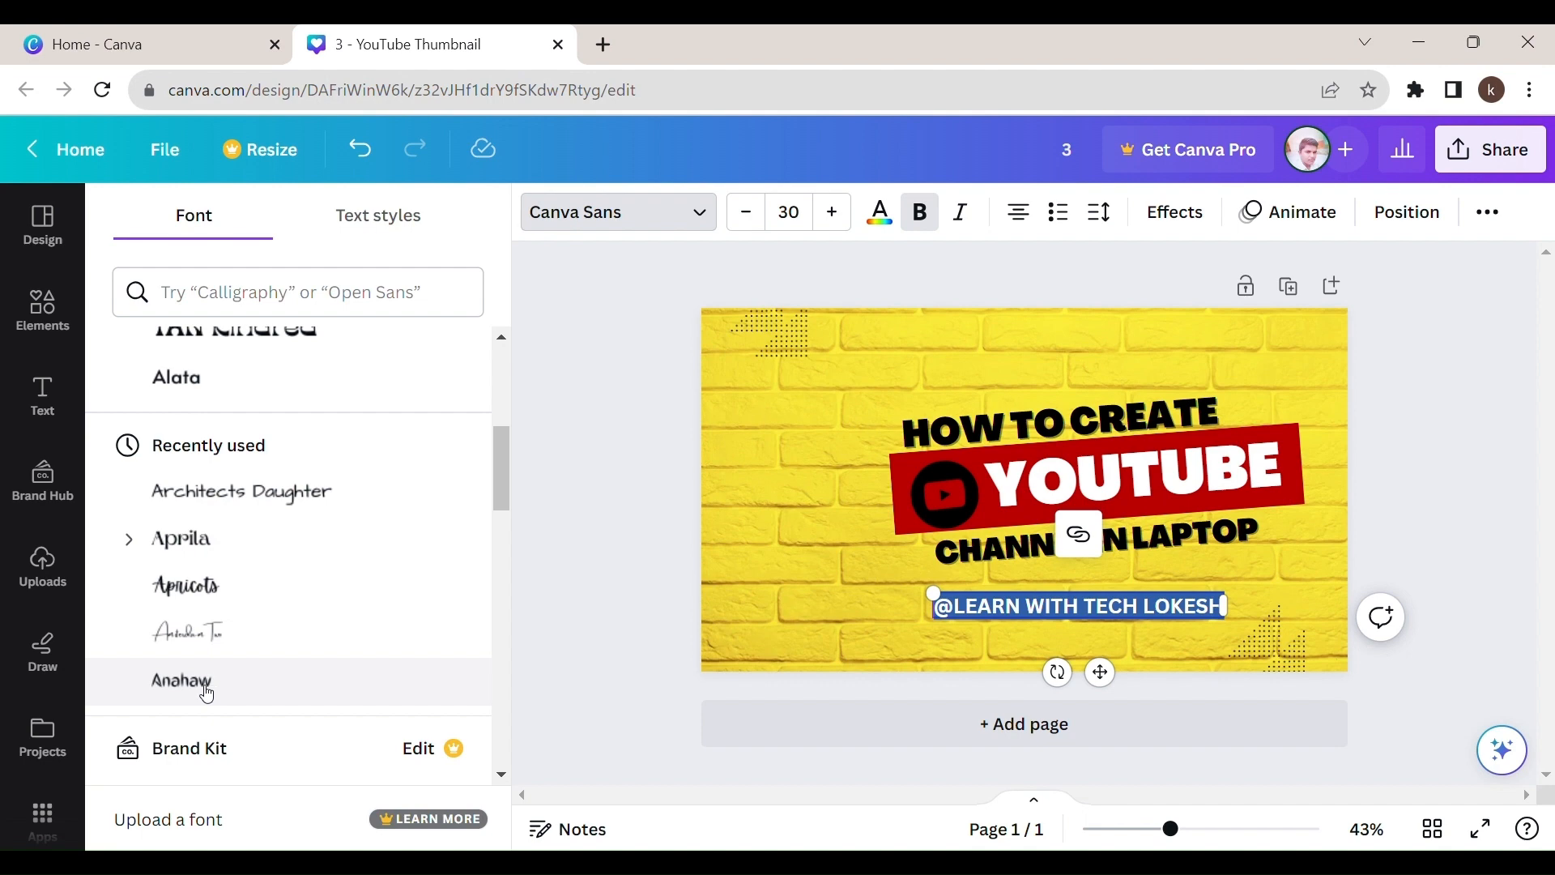
left_click(194, 681)
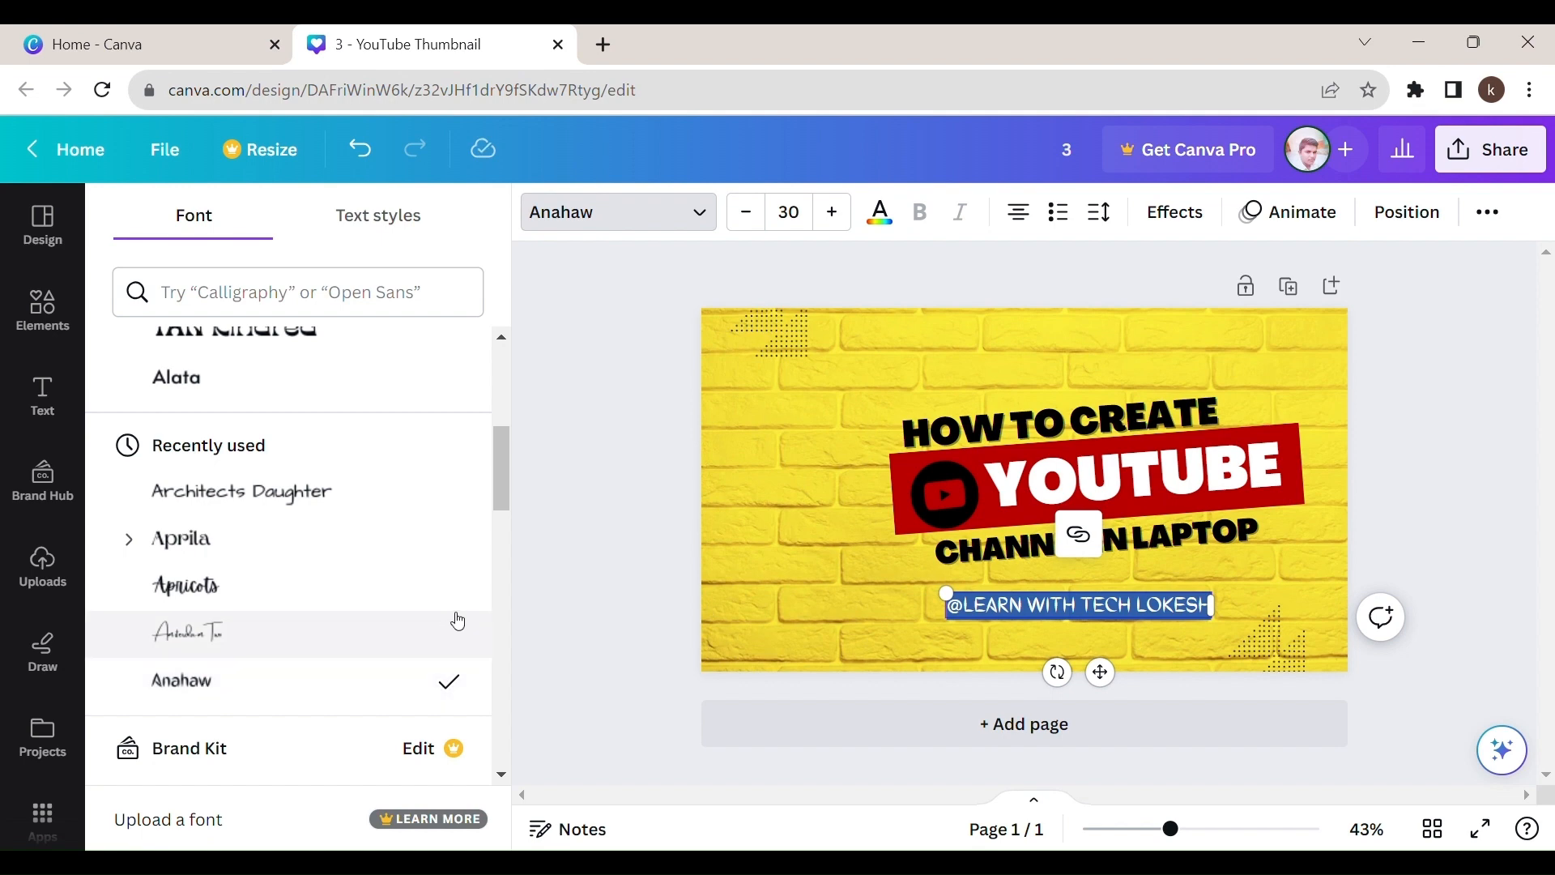
left_click(808, 589)
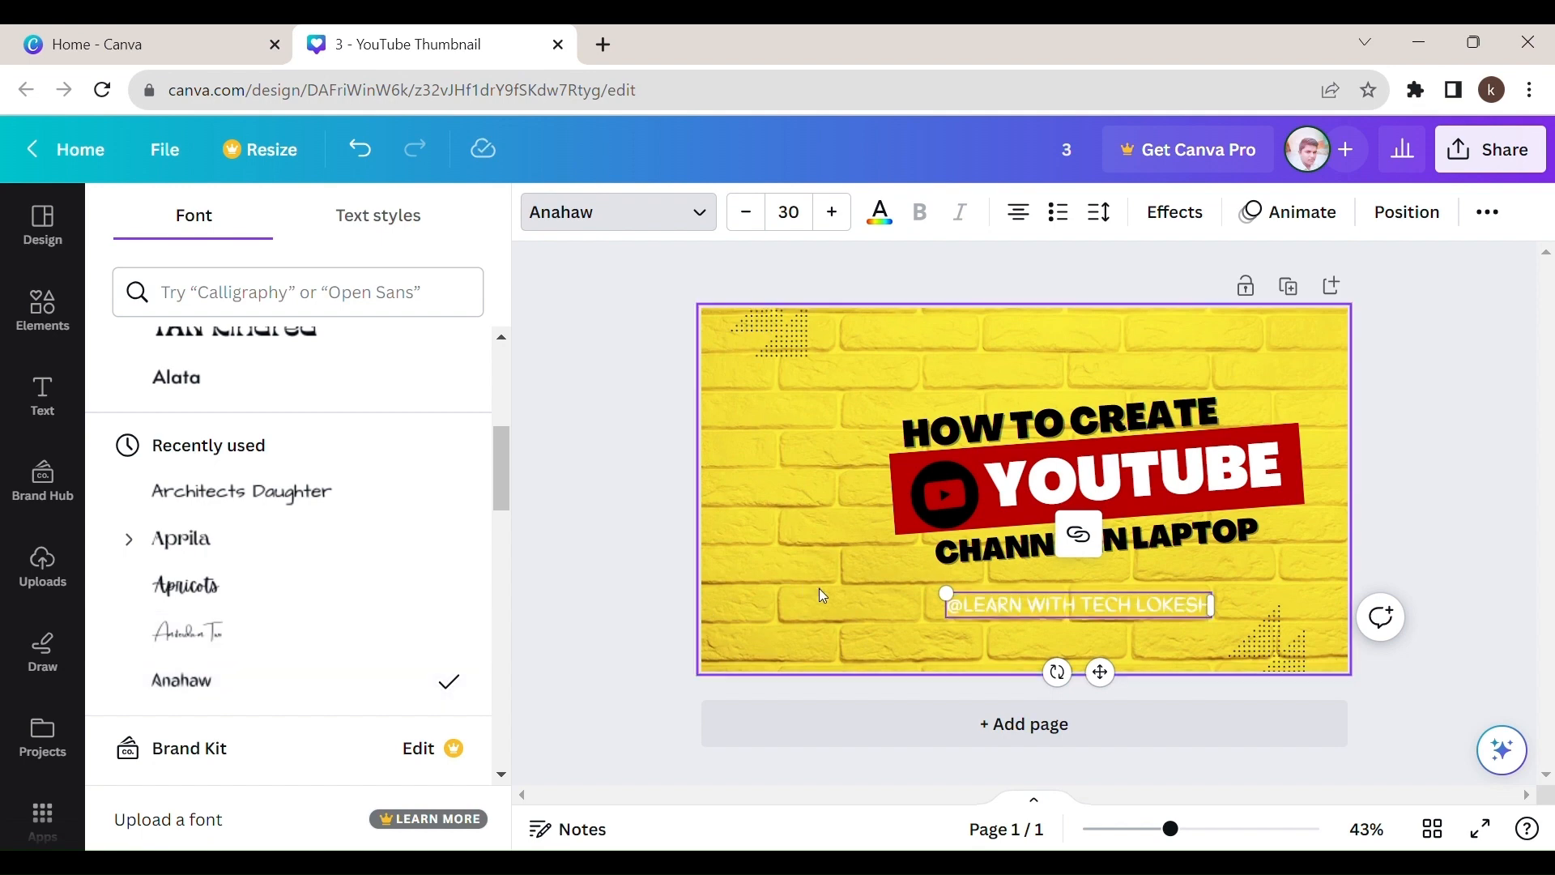
left_click(819, 588)
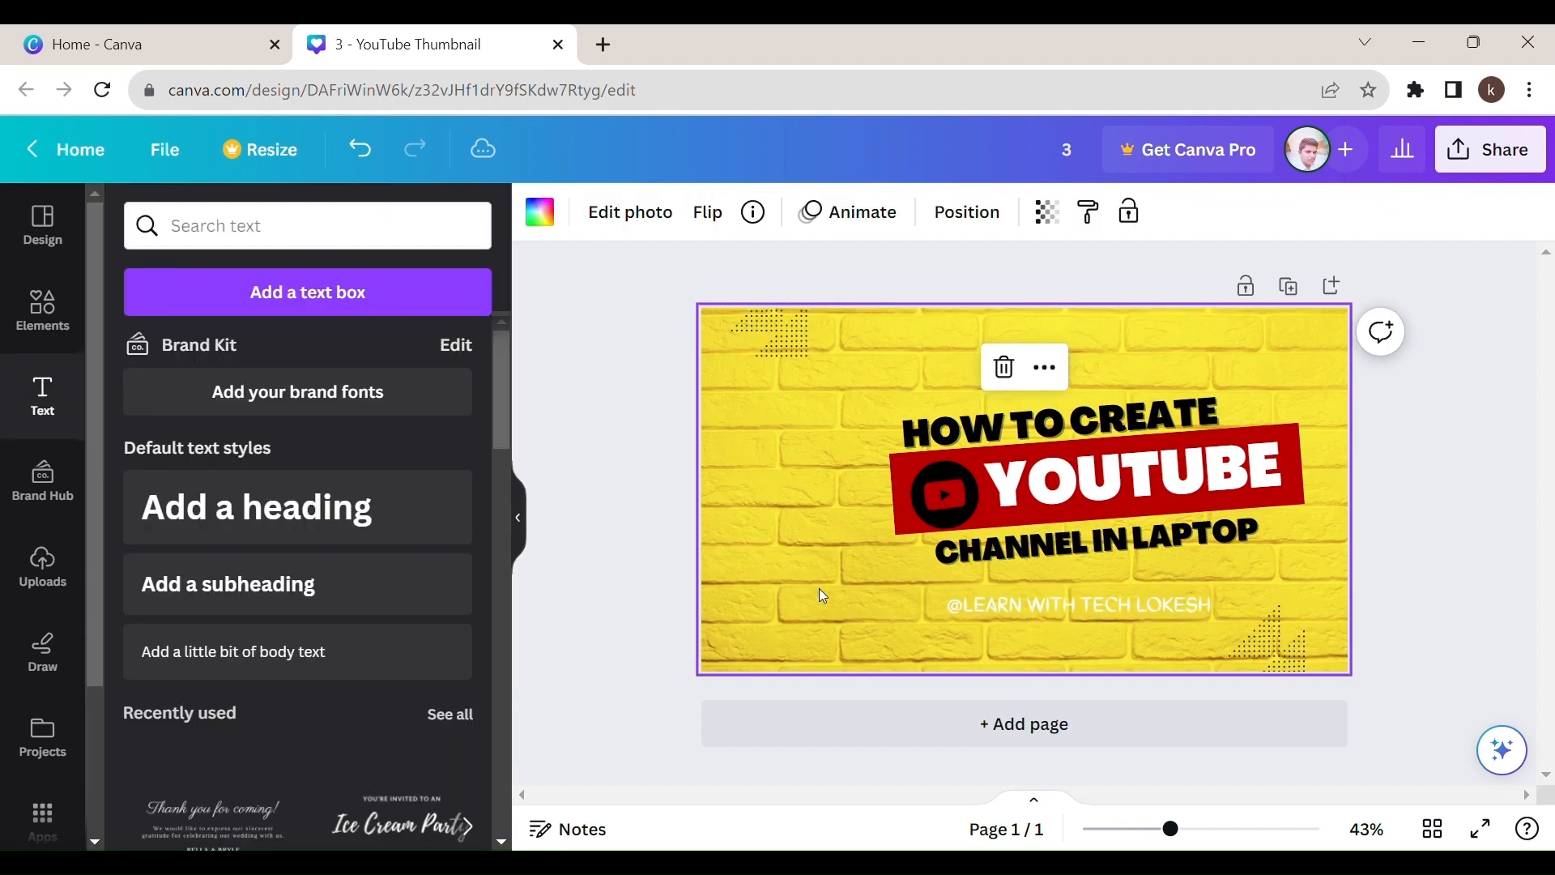
Step: Nudge the channel handle text slightly and colour it black from the document colours
left_click(964, 606)
mouse_move(964, 606)
left_mouse_down()
mouse_move(1007, 619)
mouse_move(956, 607)
mouse_move(972, 614)
left_mouse_up()
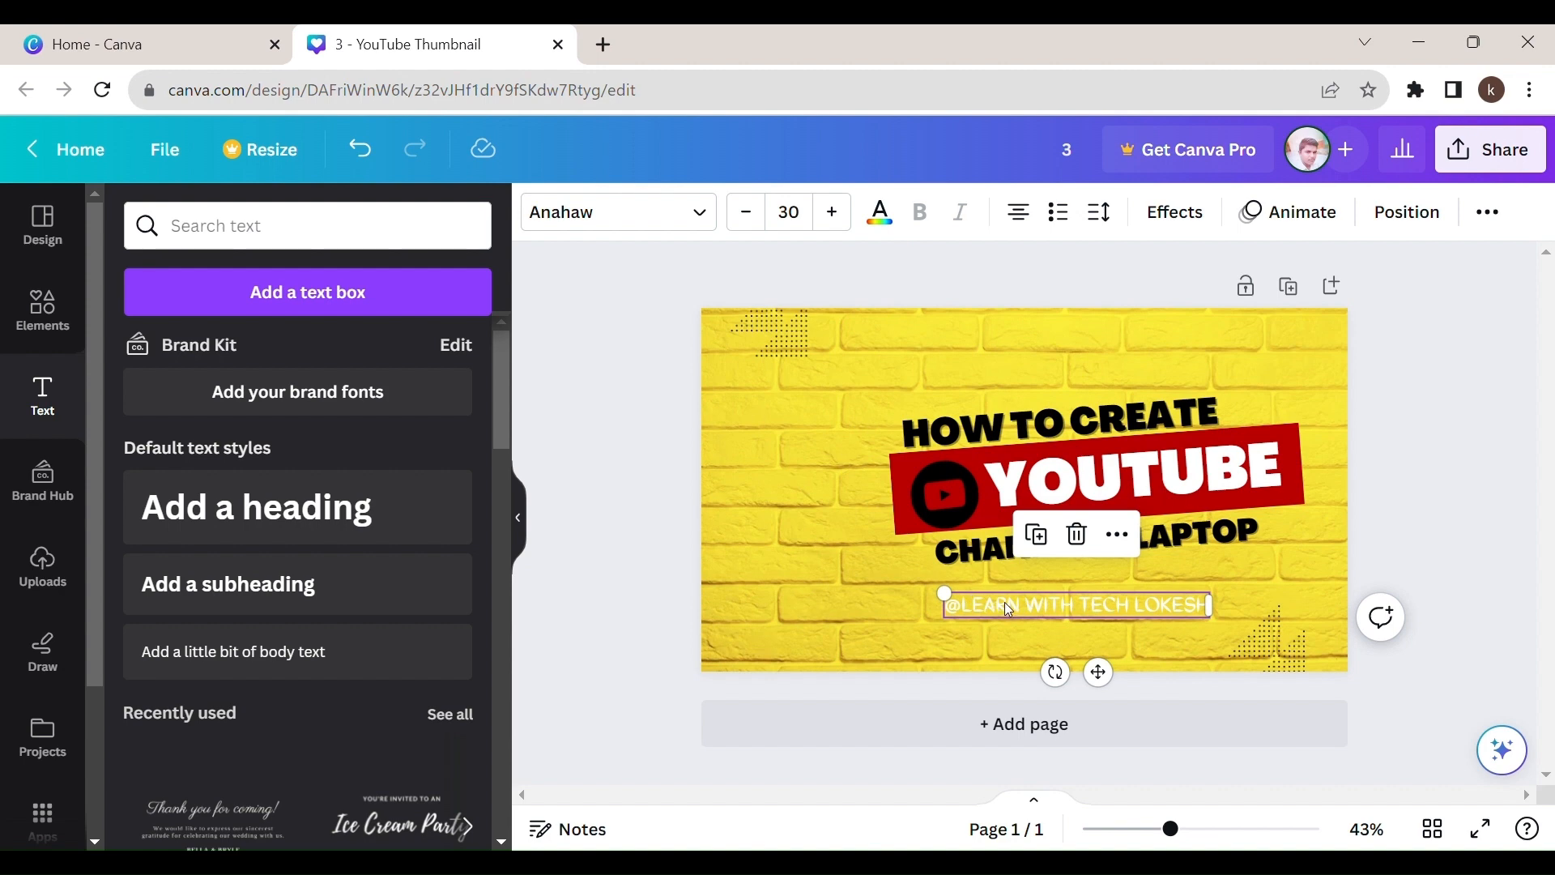
left_click(881, 215)
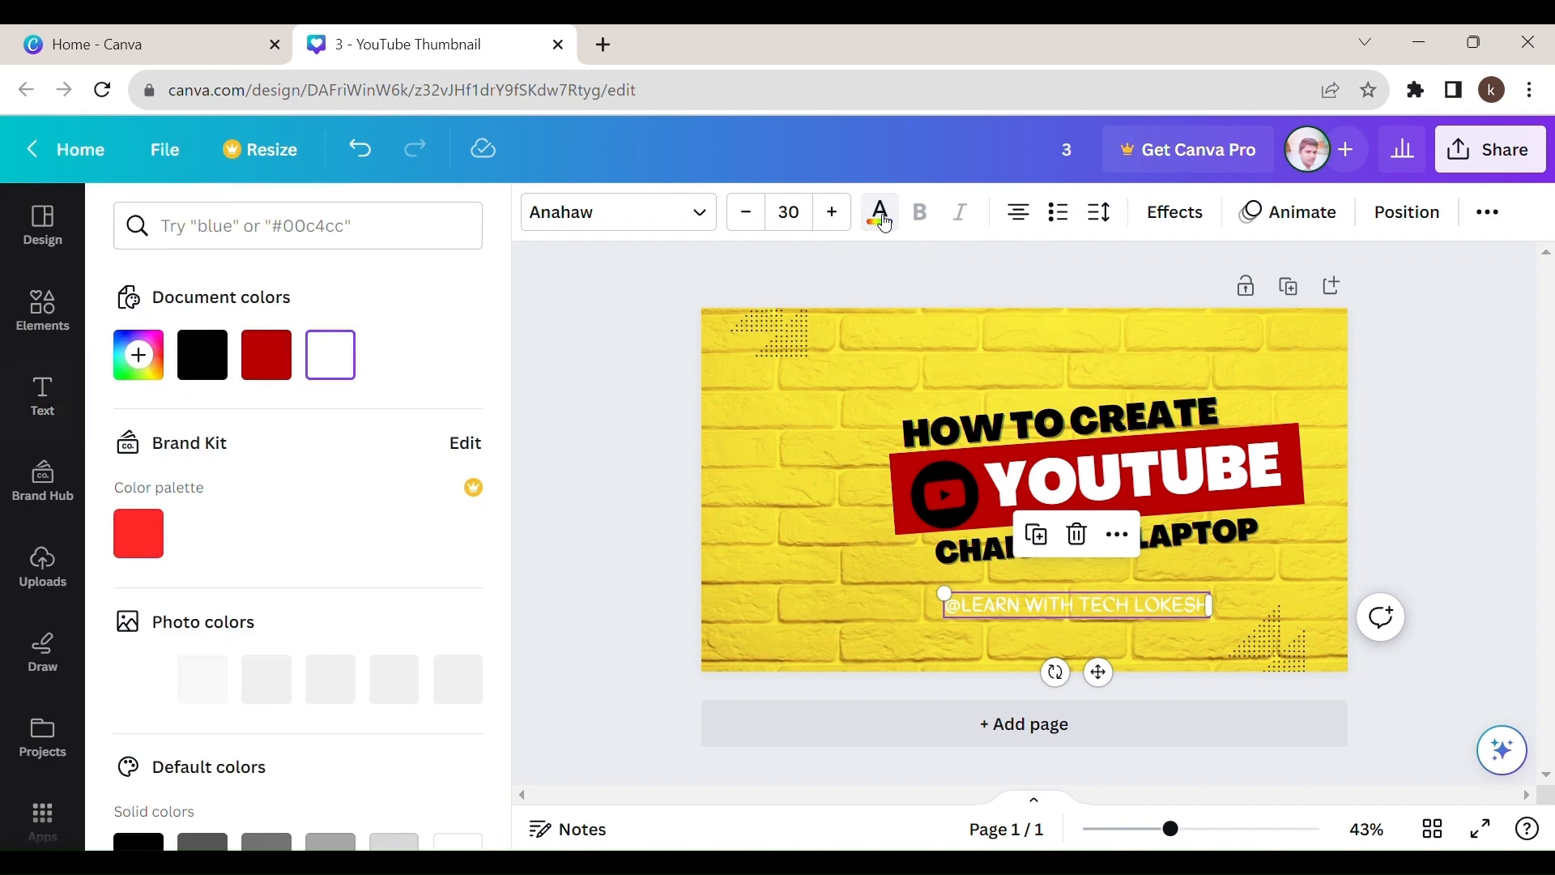
left_click(217, 361)
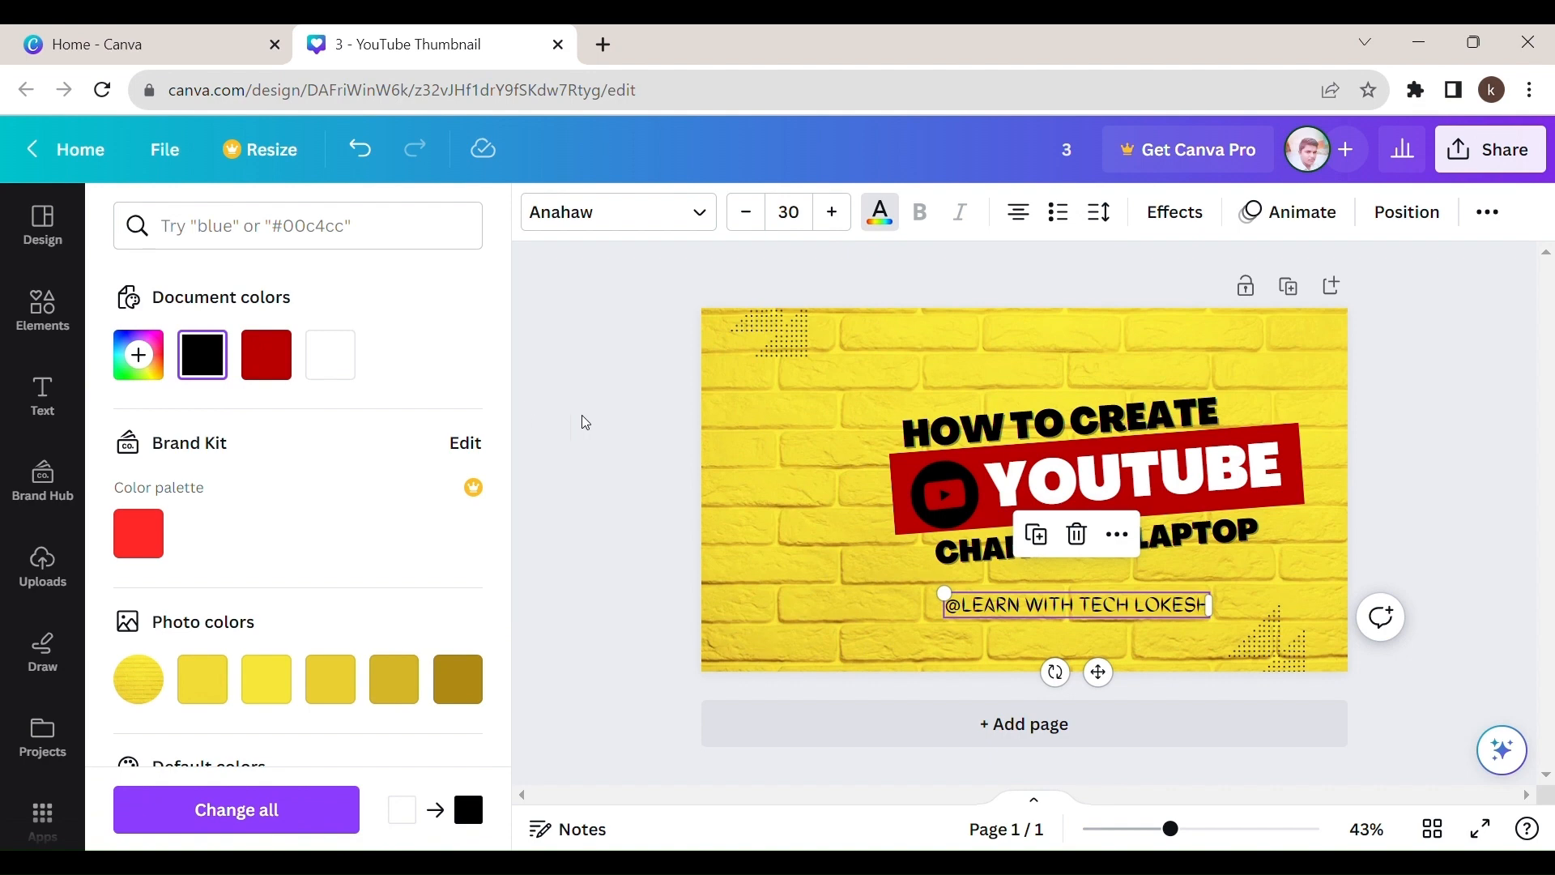
Step: Add the recently used circular photo frame to the thumbnail's left side, beside the title
left_click(746, 521)
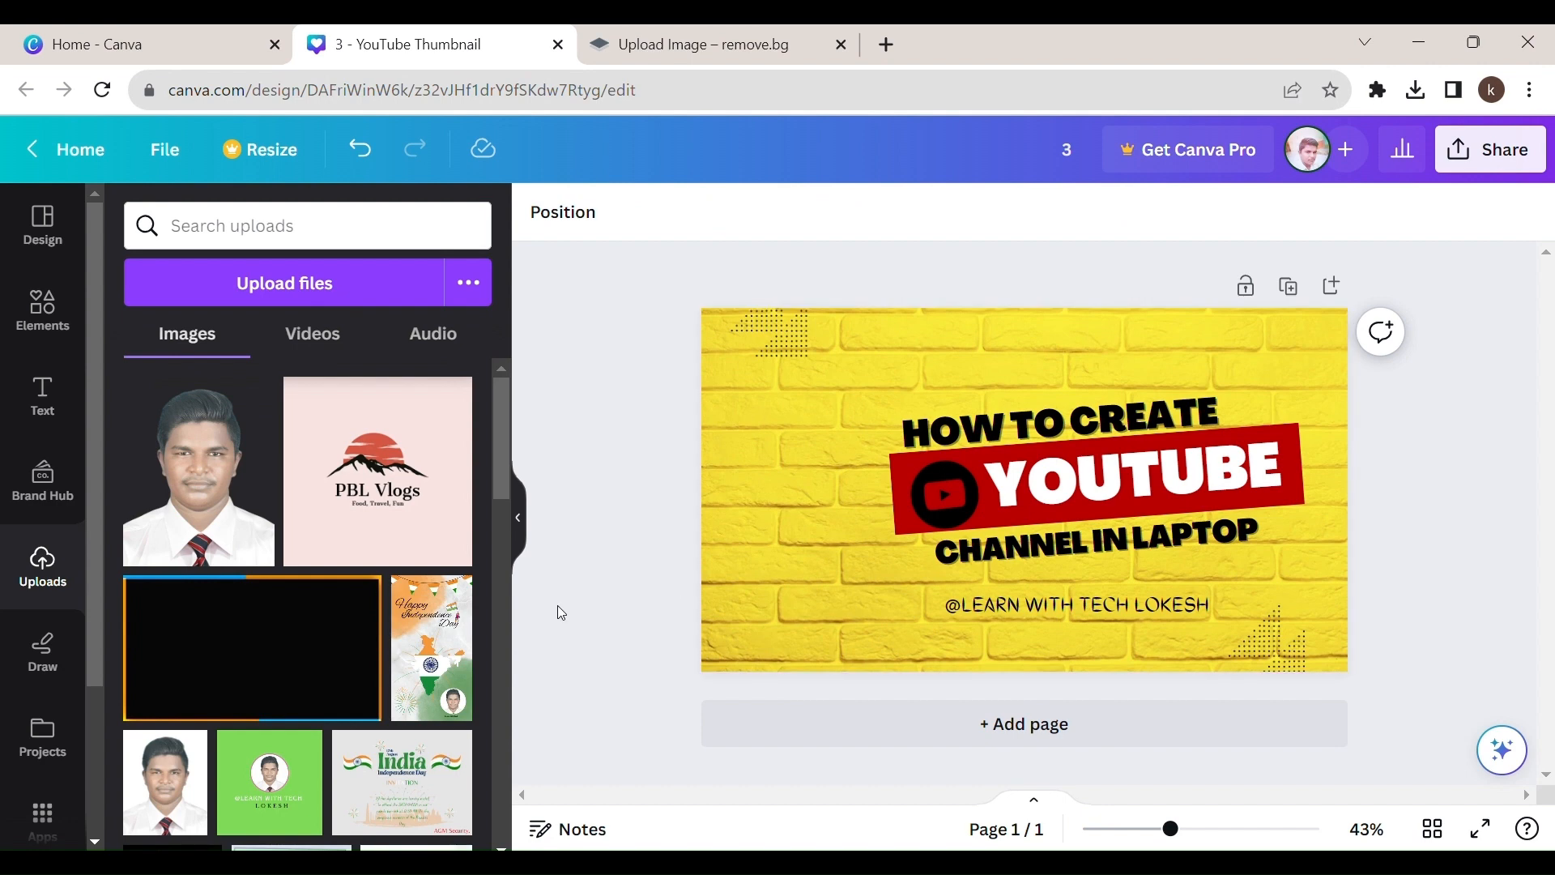
left_click(519, 518)
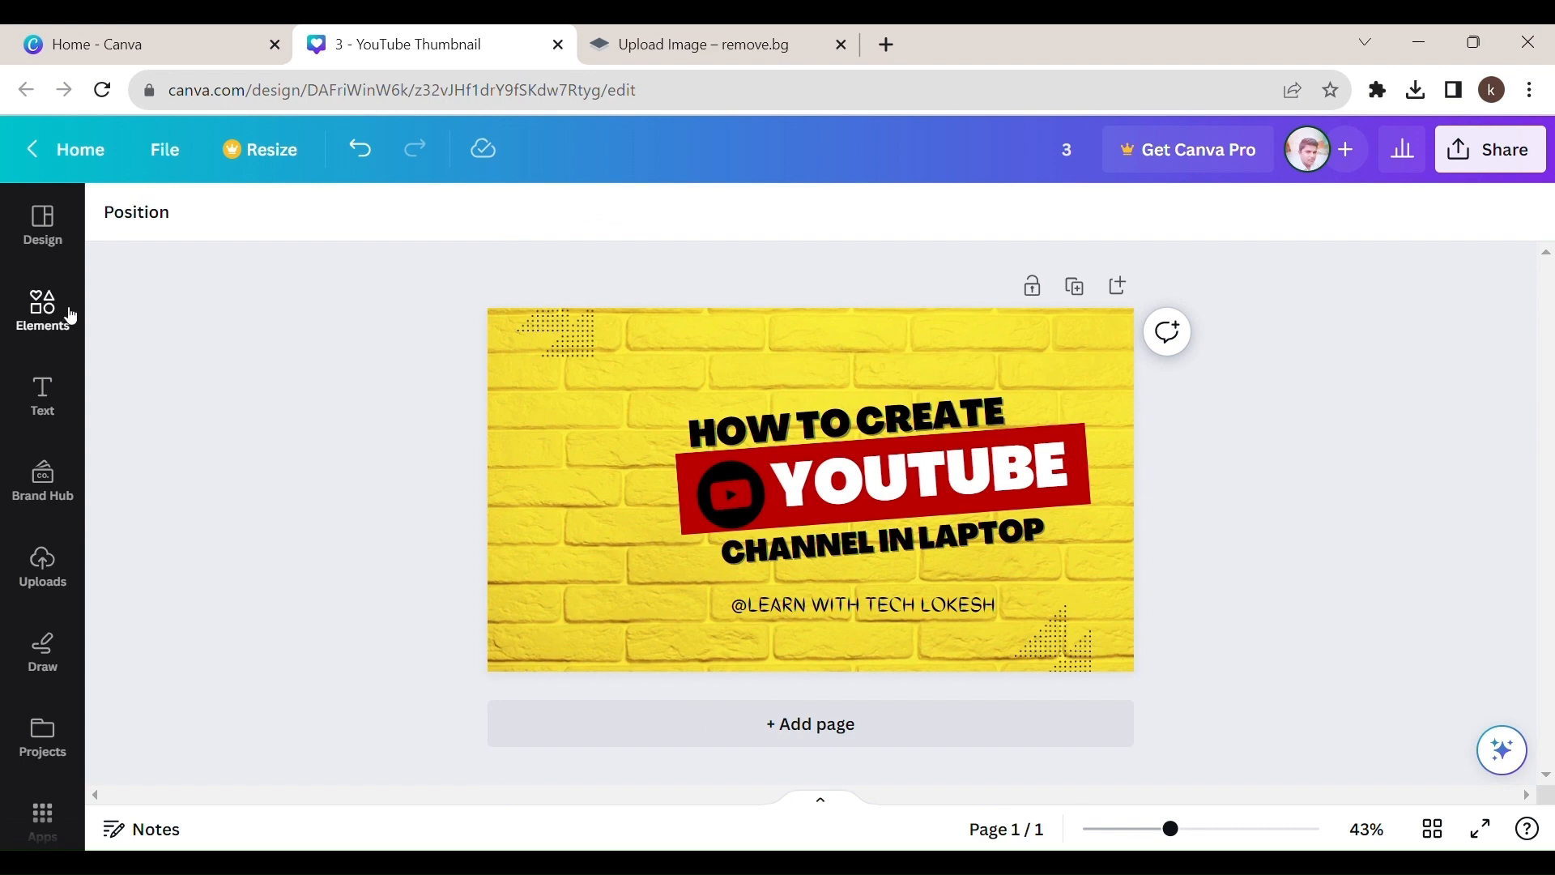
left_click(43, 308)
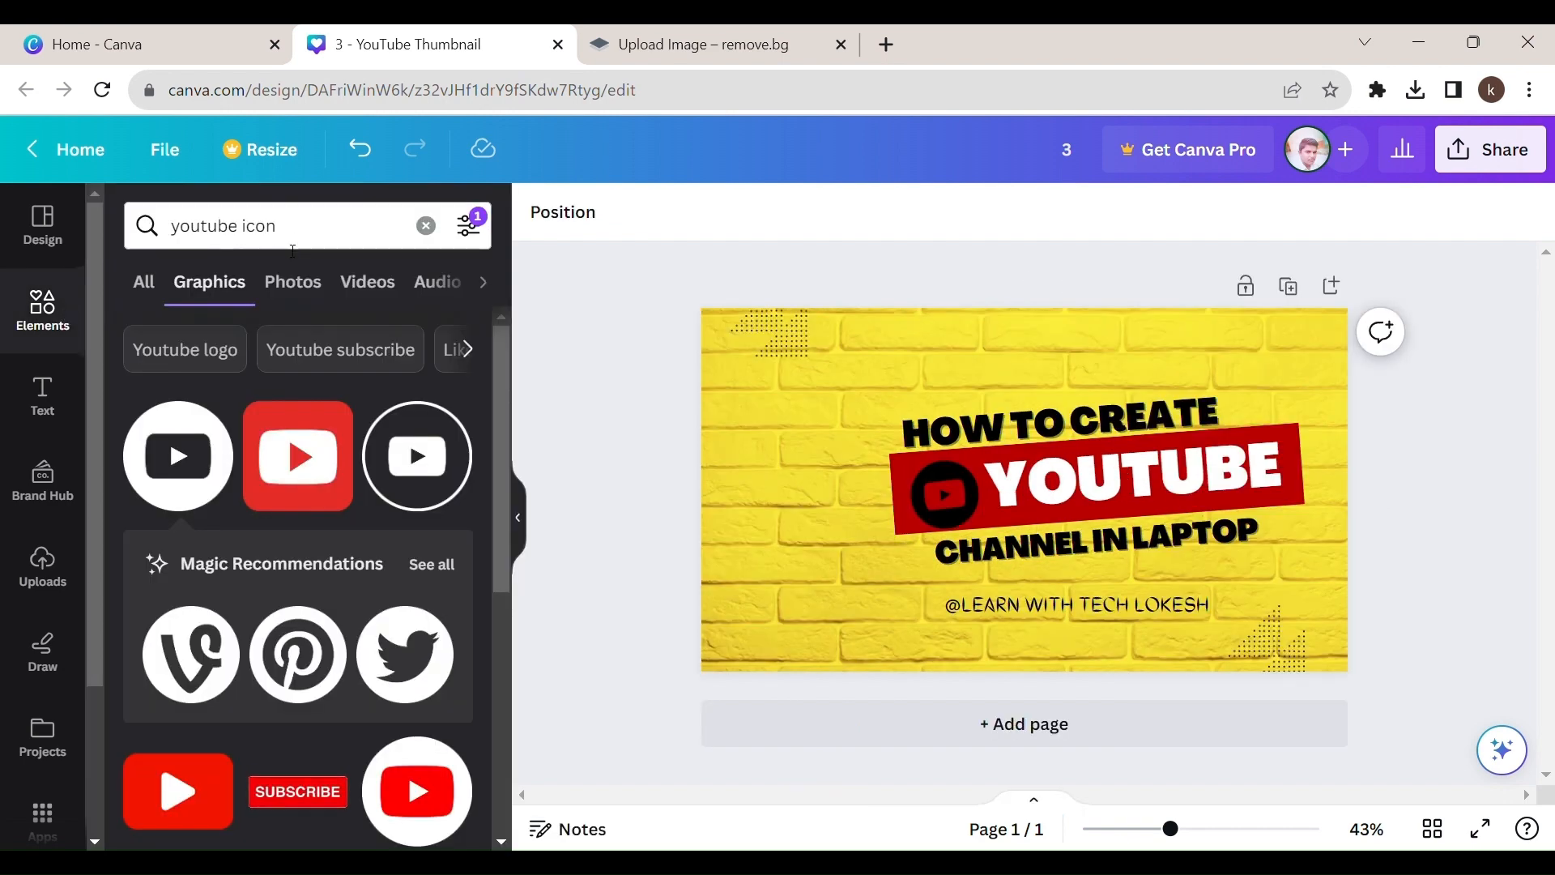
left_click(154, 288)
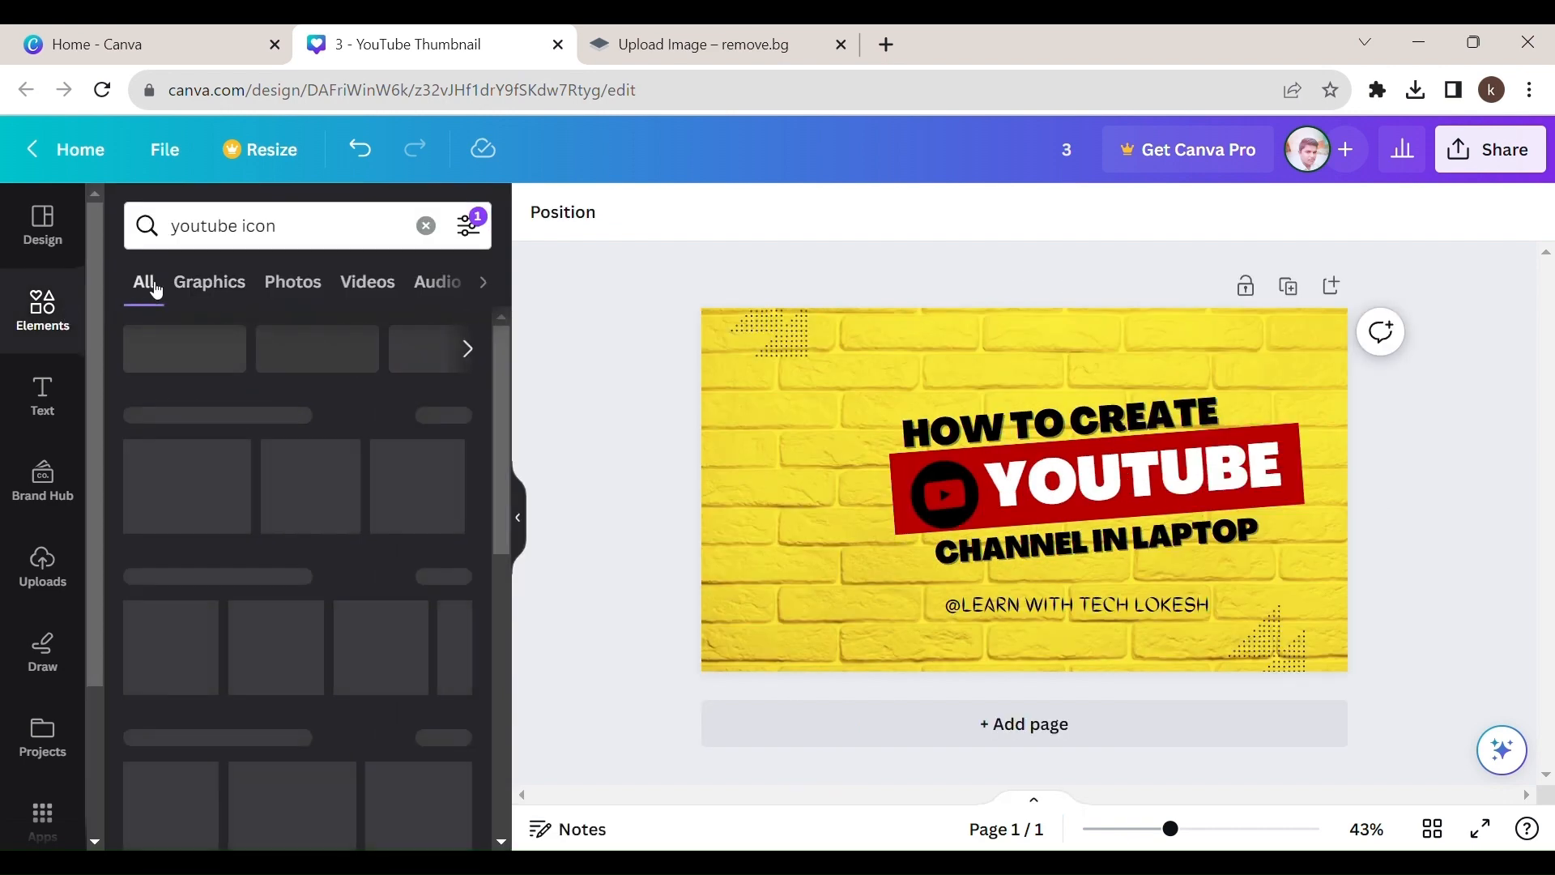
left_click(426, 225)
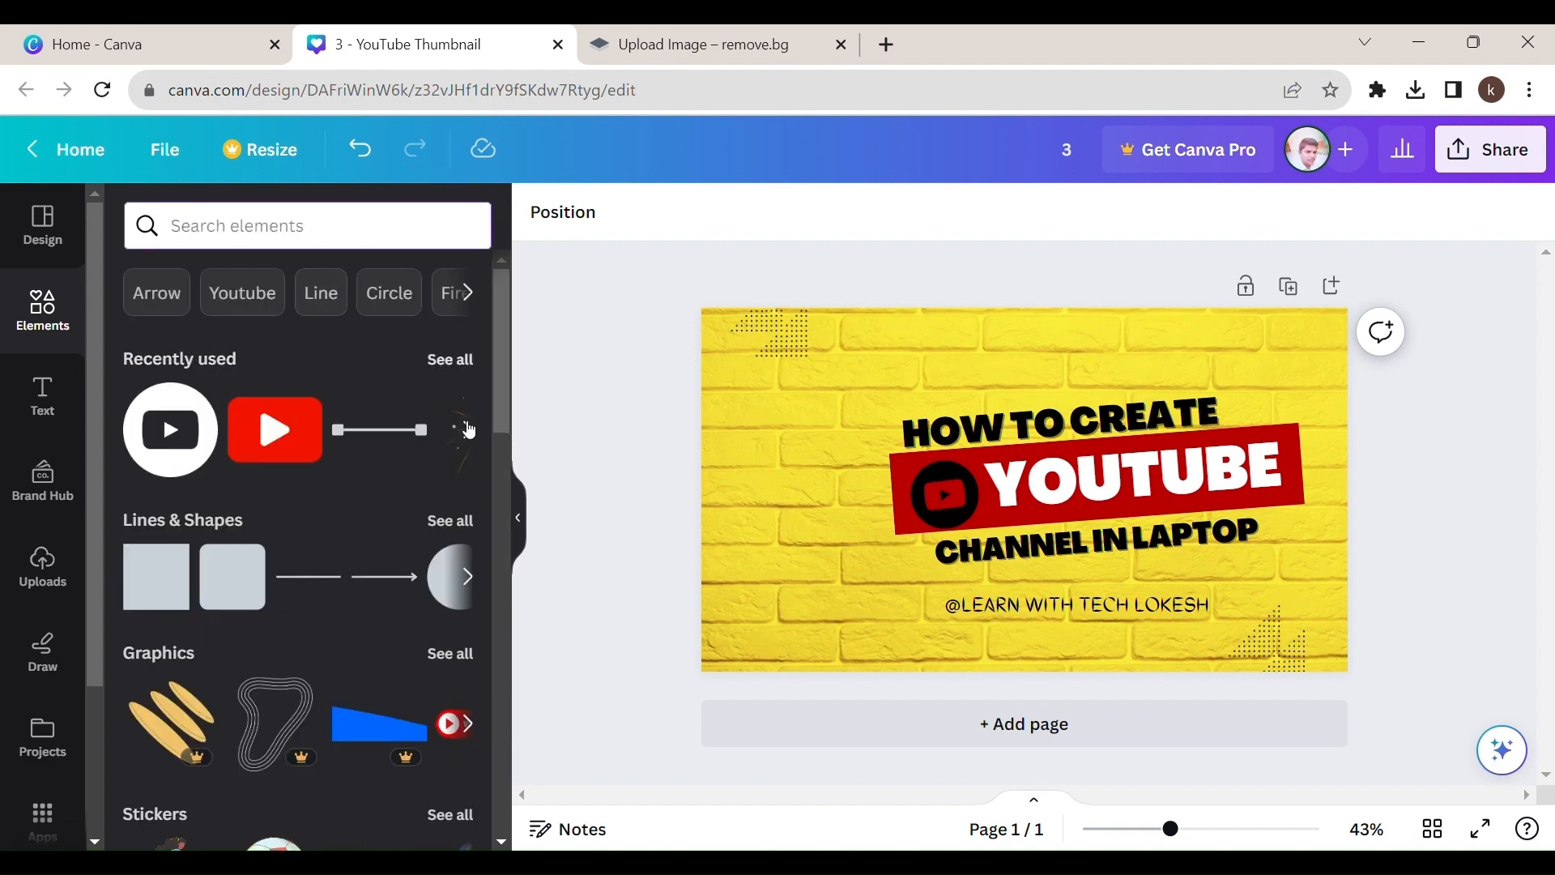
left_click(451, 360)
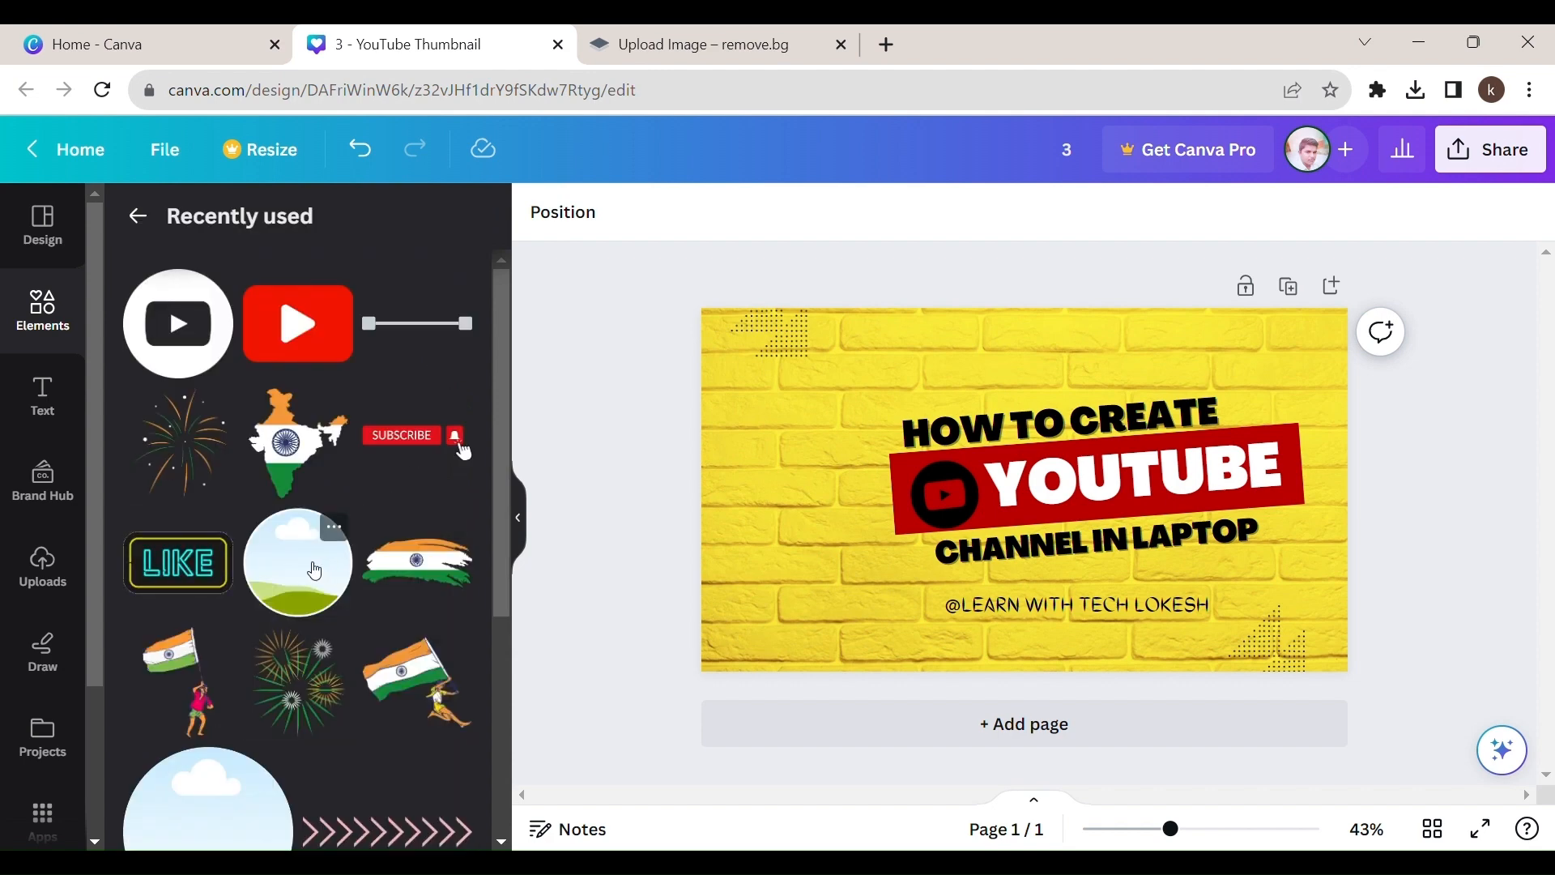
left_click_drag(314, 571, 781, 511)
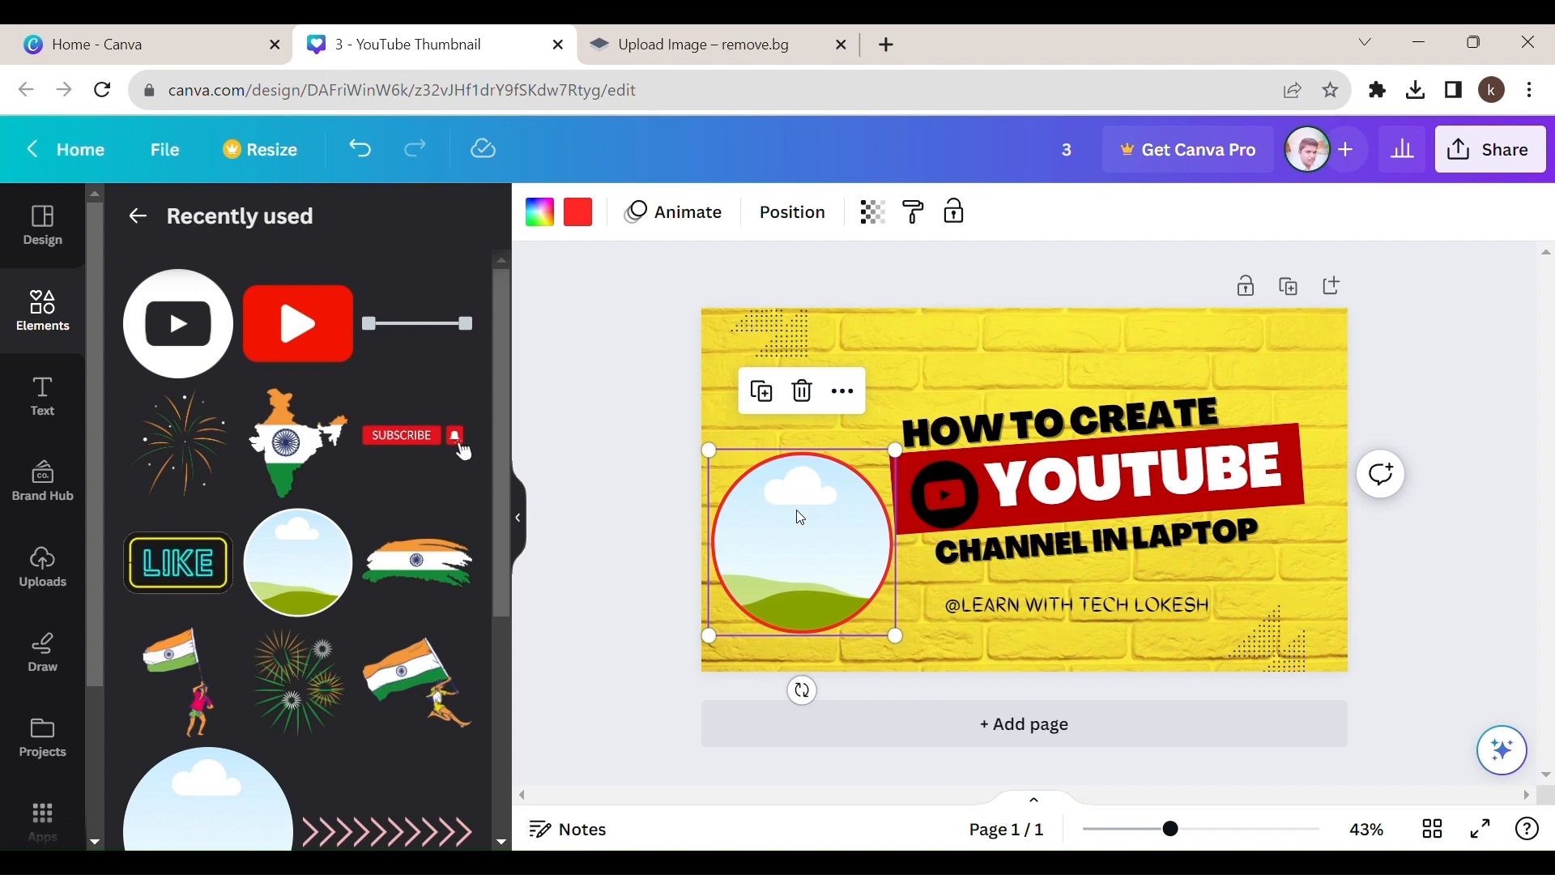
left_click(649, 475)
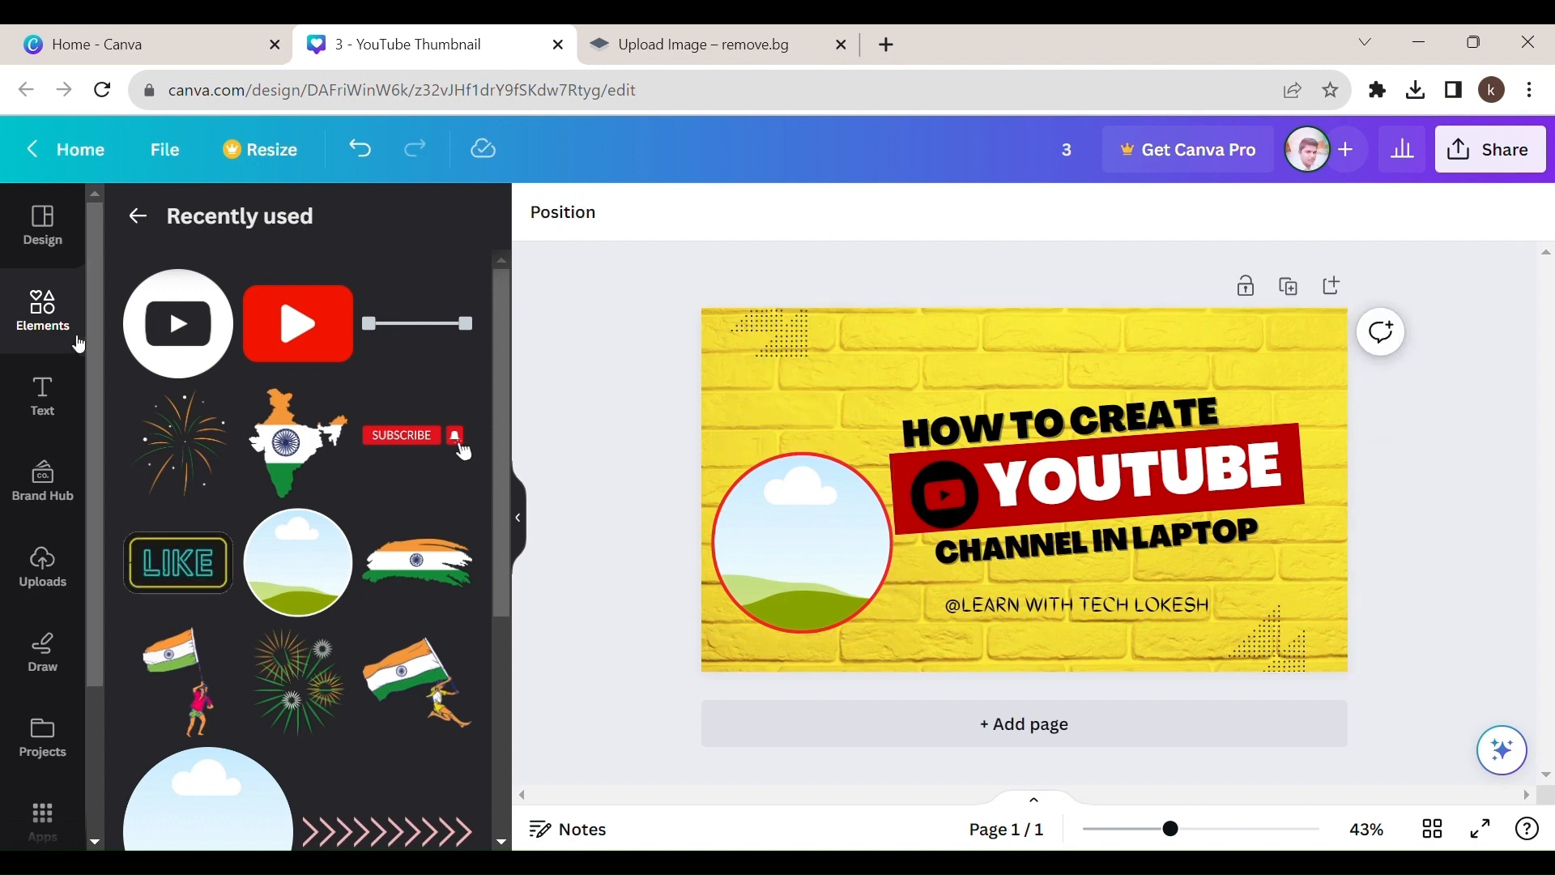
Step: Fill the circular frame with the uploaded white-background portrait photo of the man in a shirt and tie
left_click(520, 518)
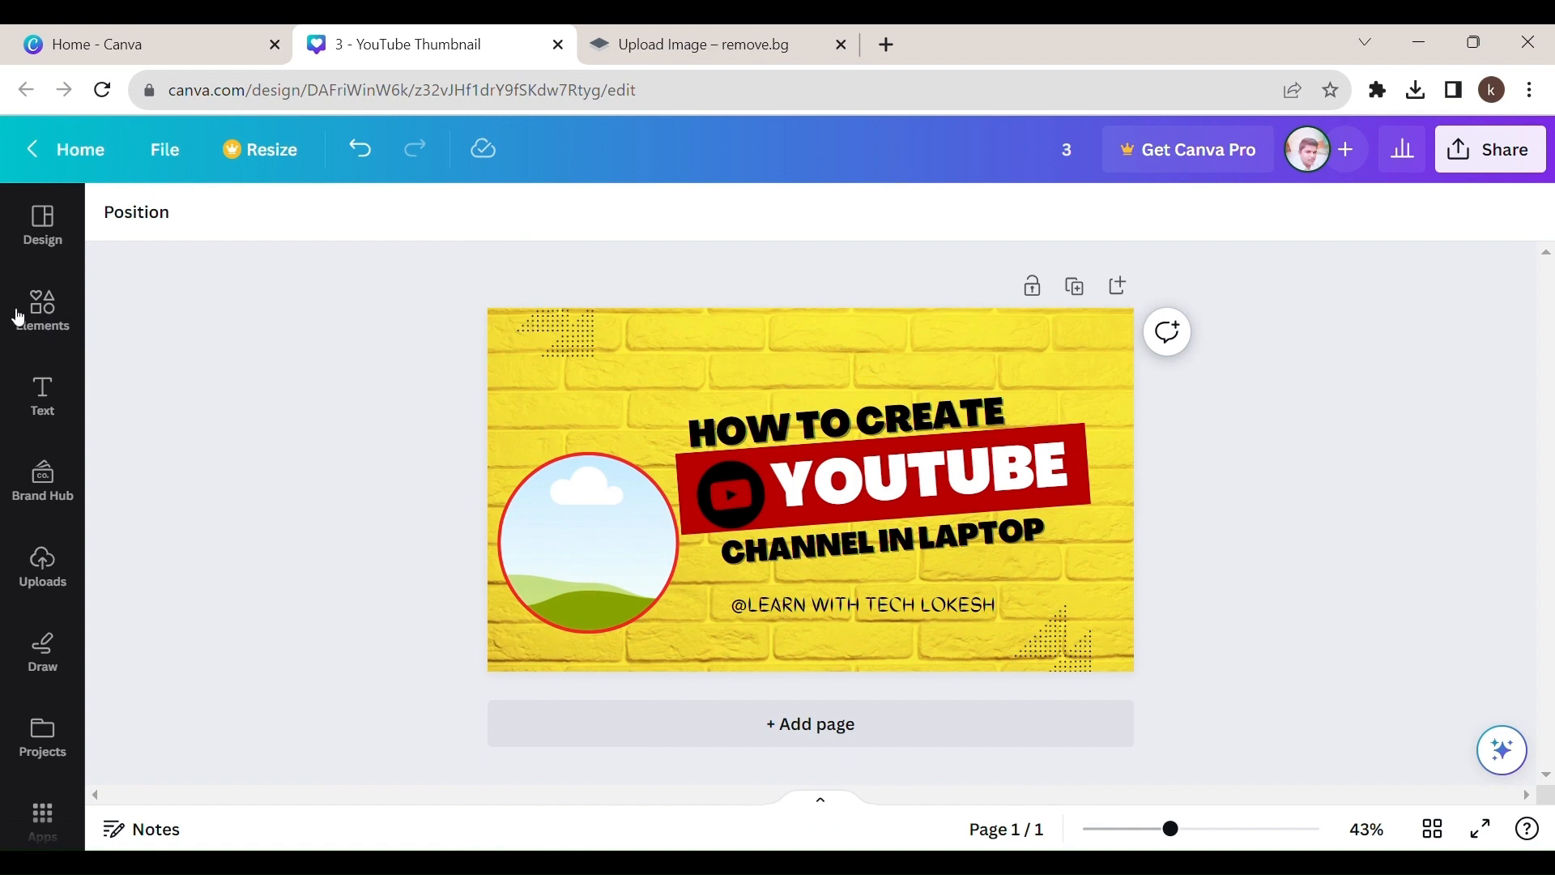
left_click(43, 567)
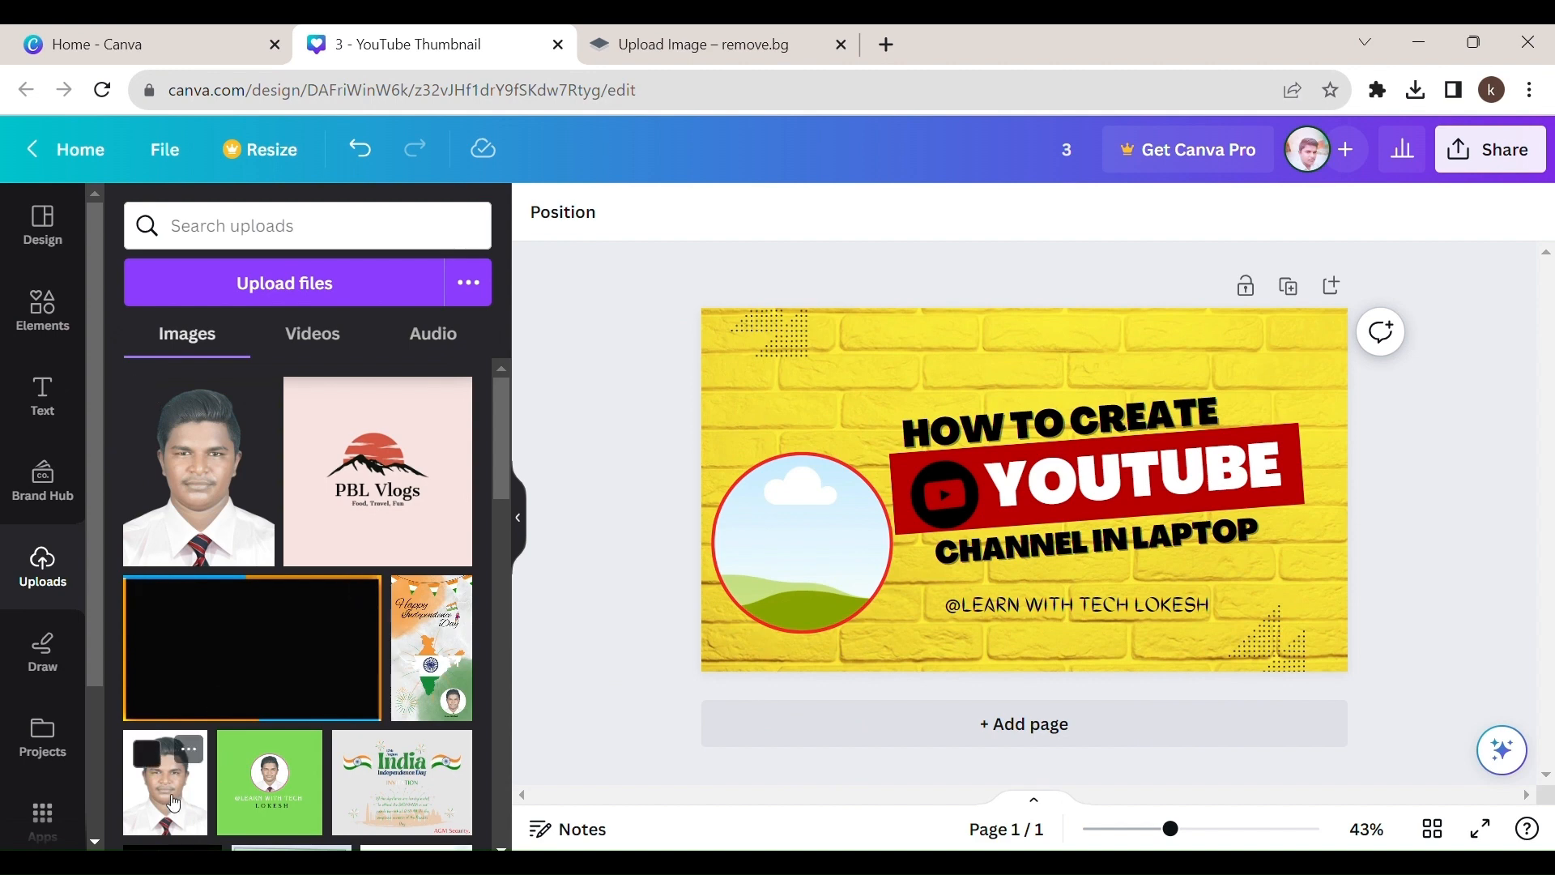
left_click_drag(173, 802, 752, 523)
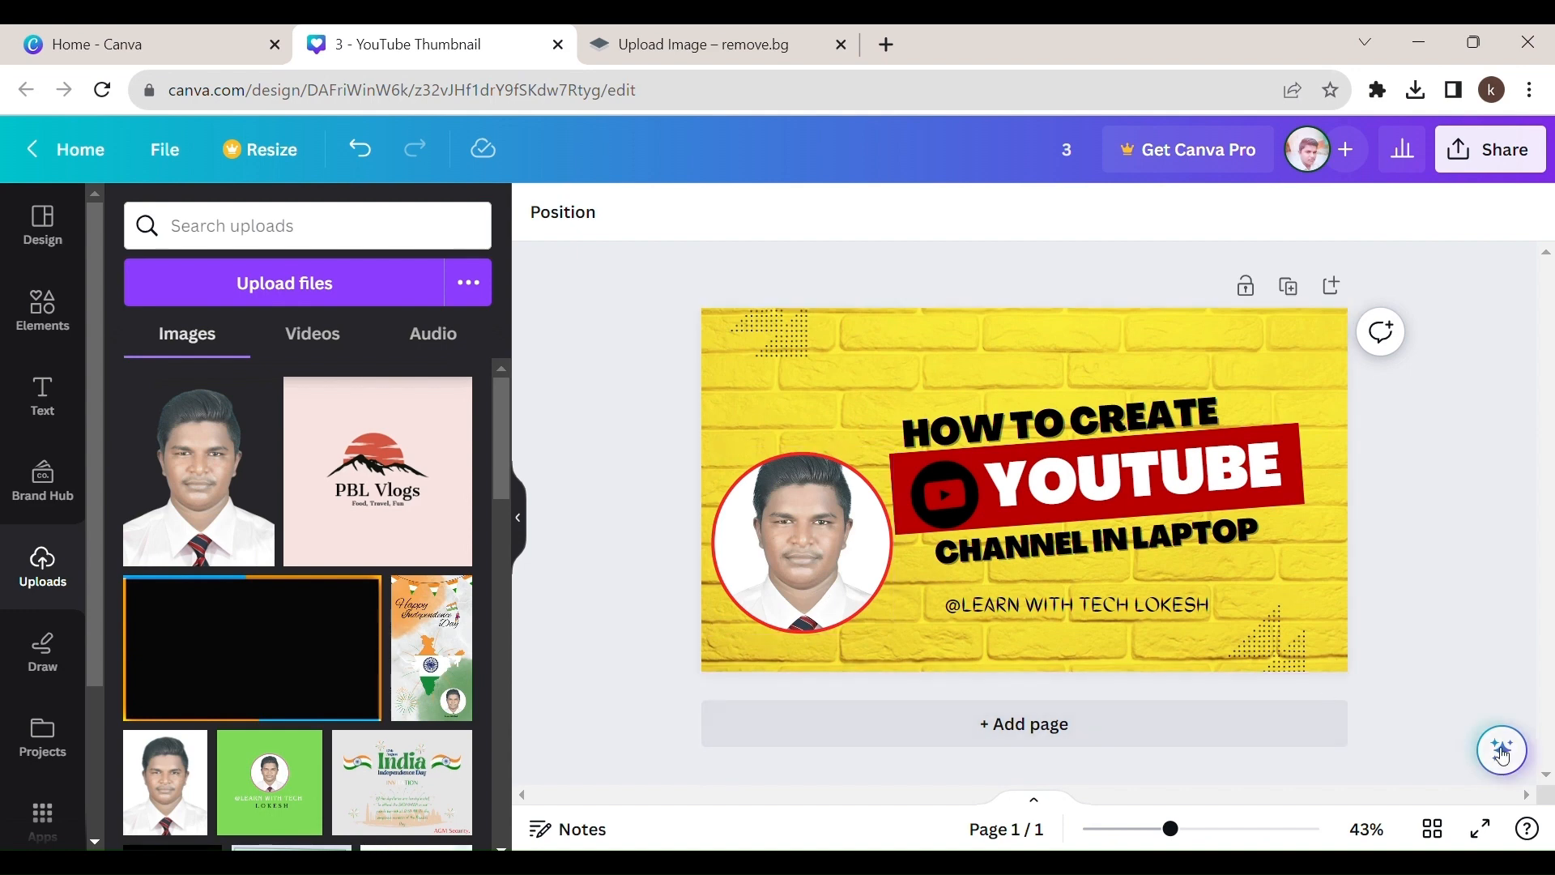
Step: Shrink the circular portrait to about three quarters of its size, keeping it in the thumbnail's lower-left corner
left_click(810, 538)
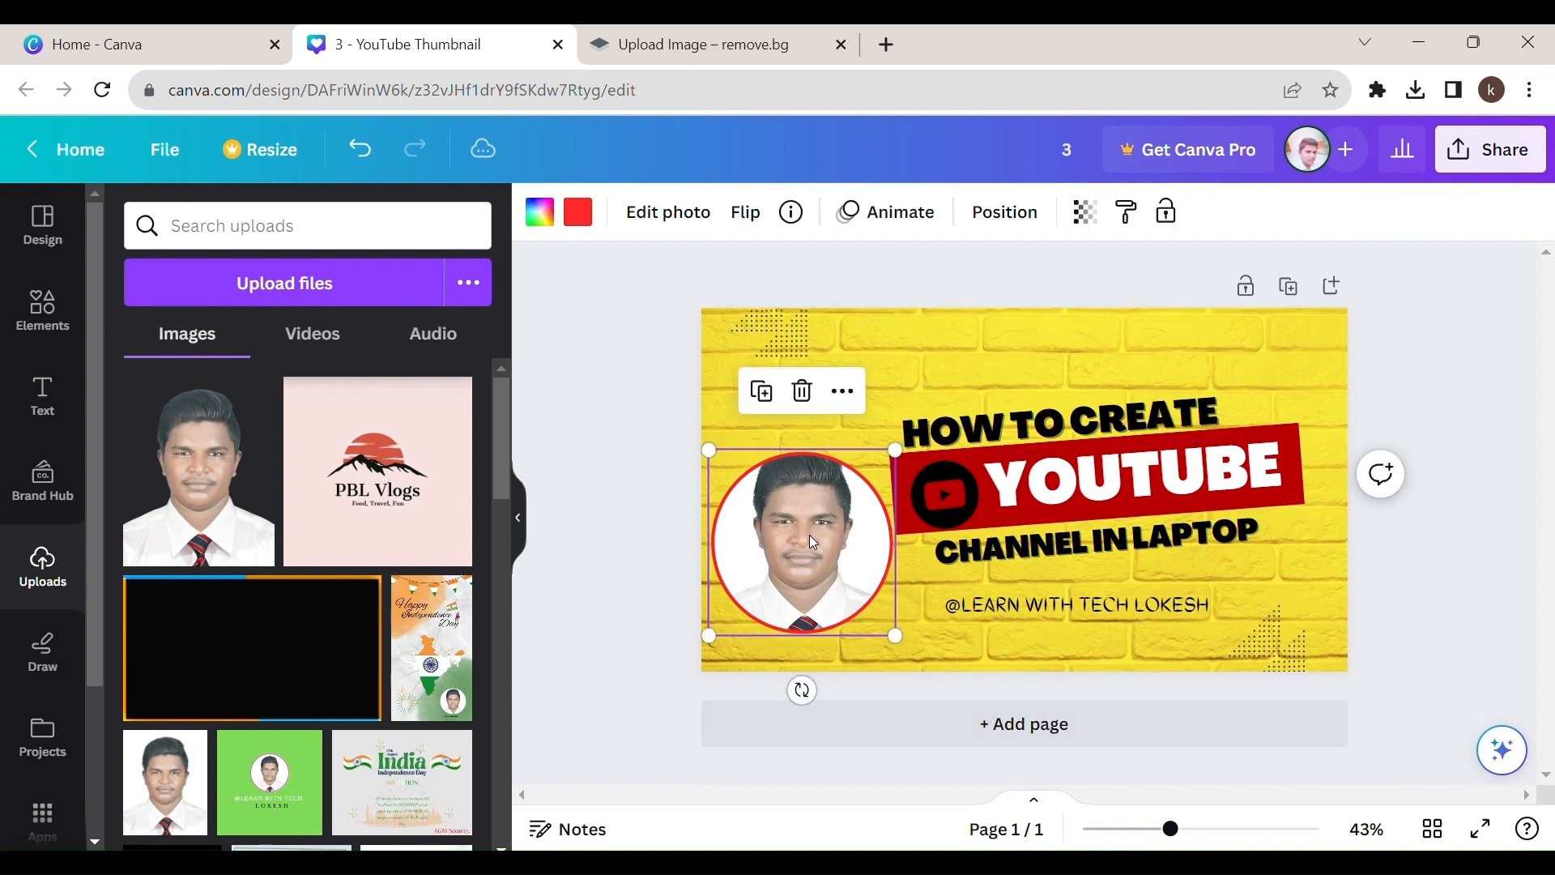
left_click_drag(895, 451, 857, 516)
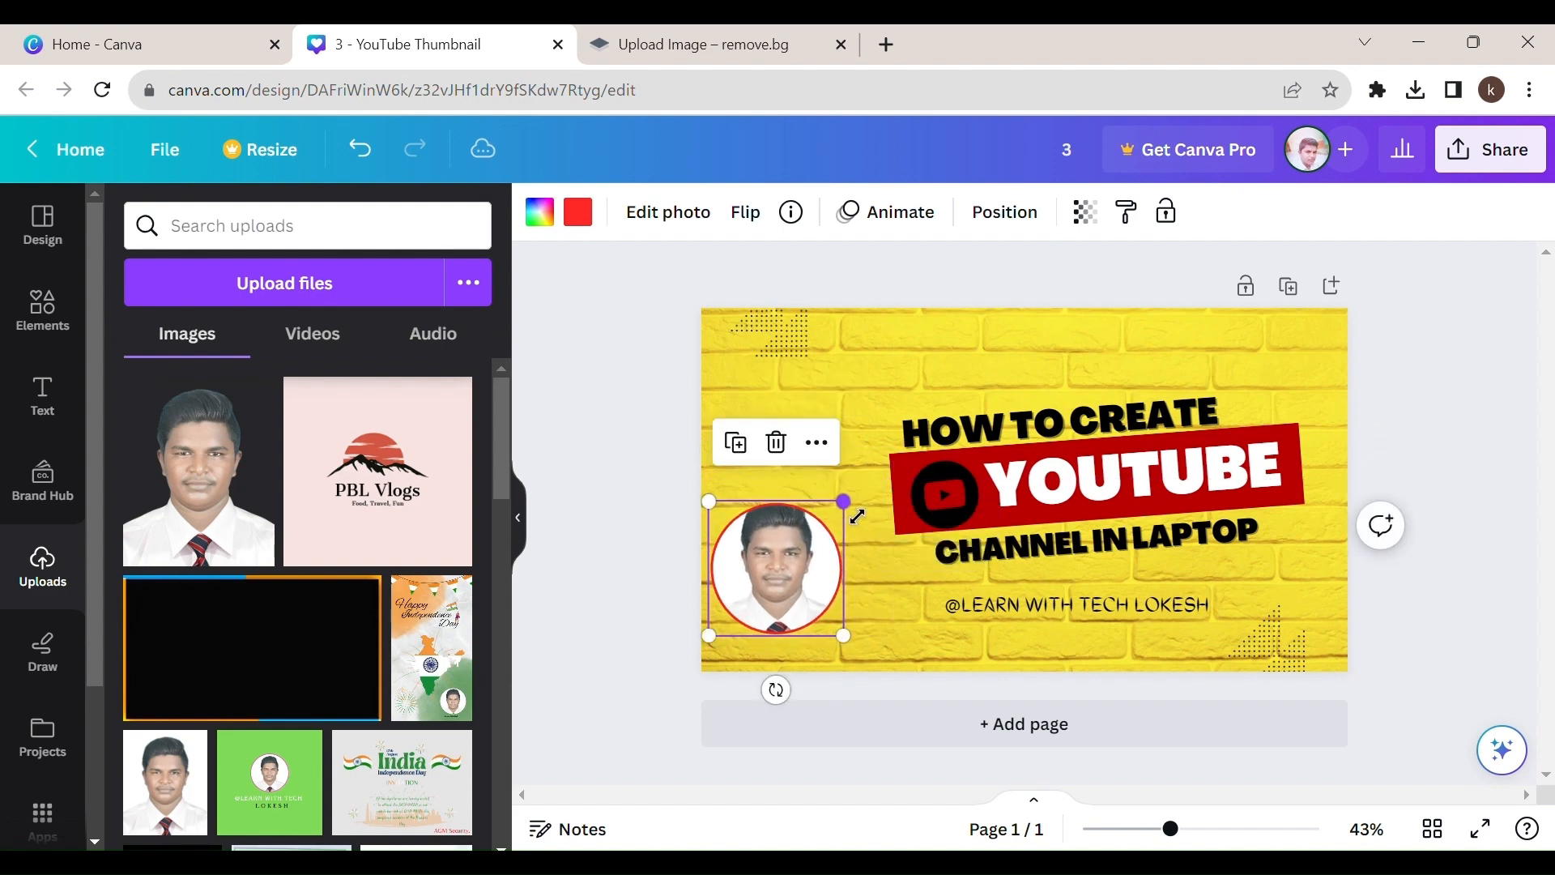
left_click(856, 389)
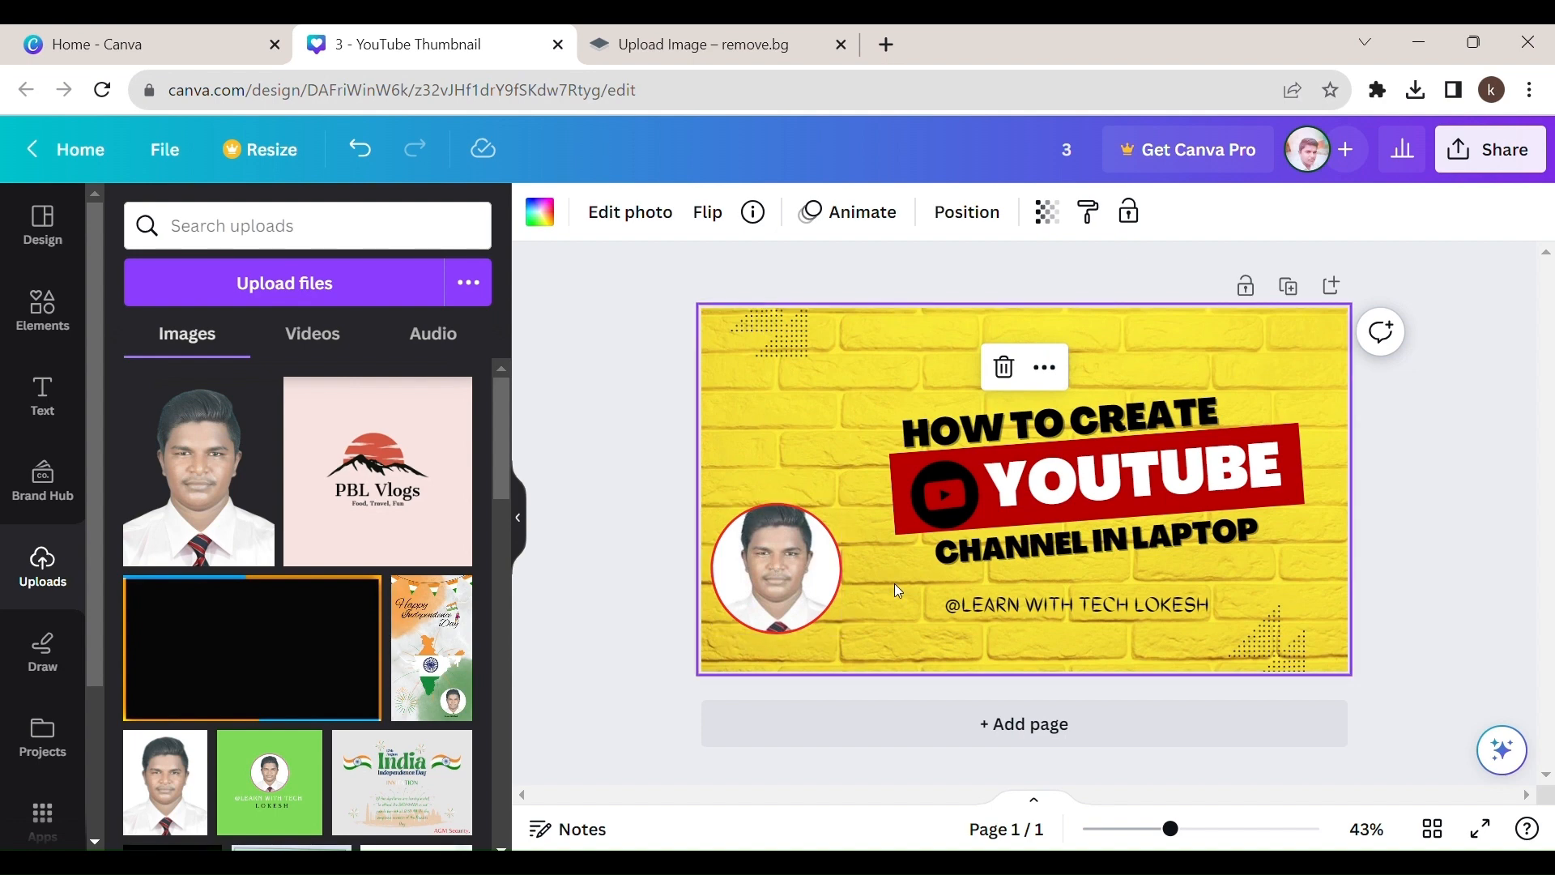
Step: Move the channel handle text left so it sits directly beside the circular portrait
left_click(982, 601)
left_click_drag(982, 601, 886, 605)
left_click(1427, 490)
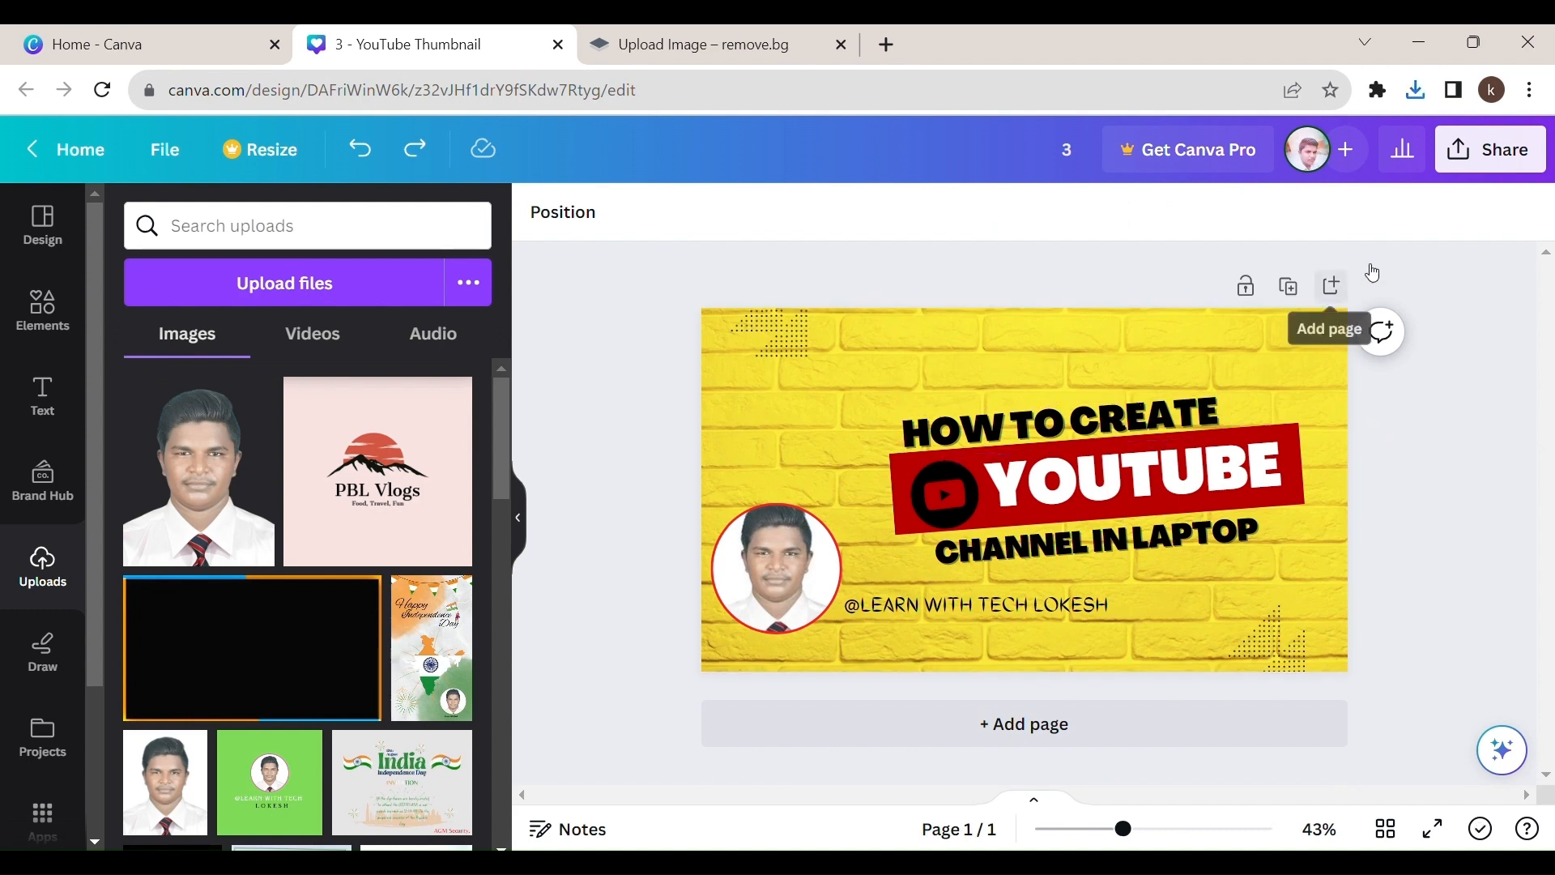
Step: Download the thumbnail as a 1,280 × 720 px PNG using the free watermarked draft option, and trigger the file download again
left_click(1539, 165)
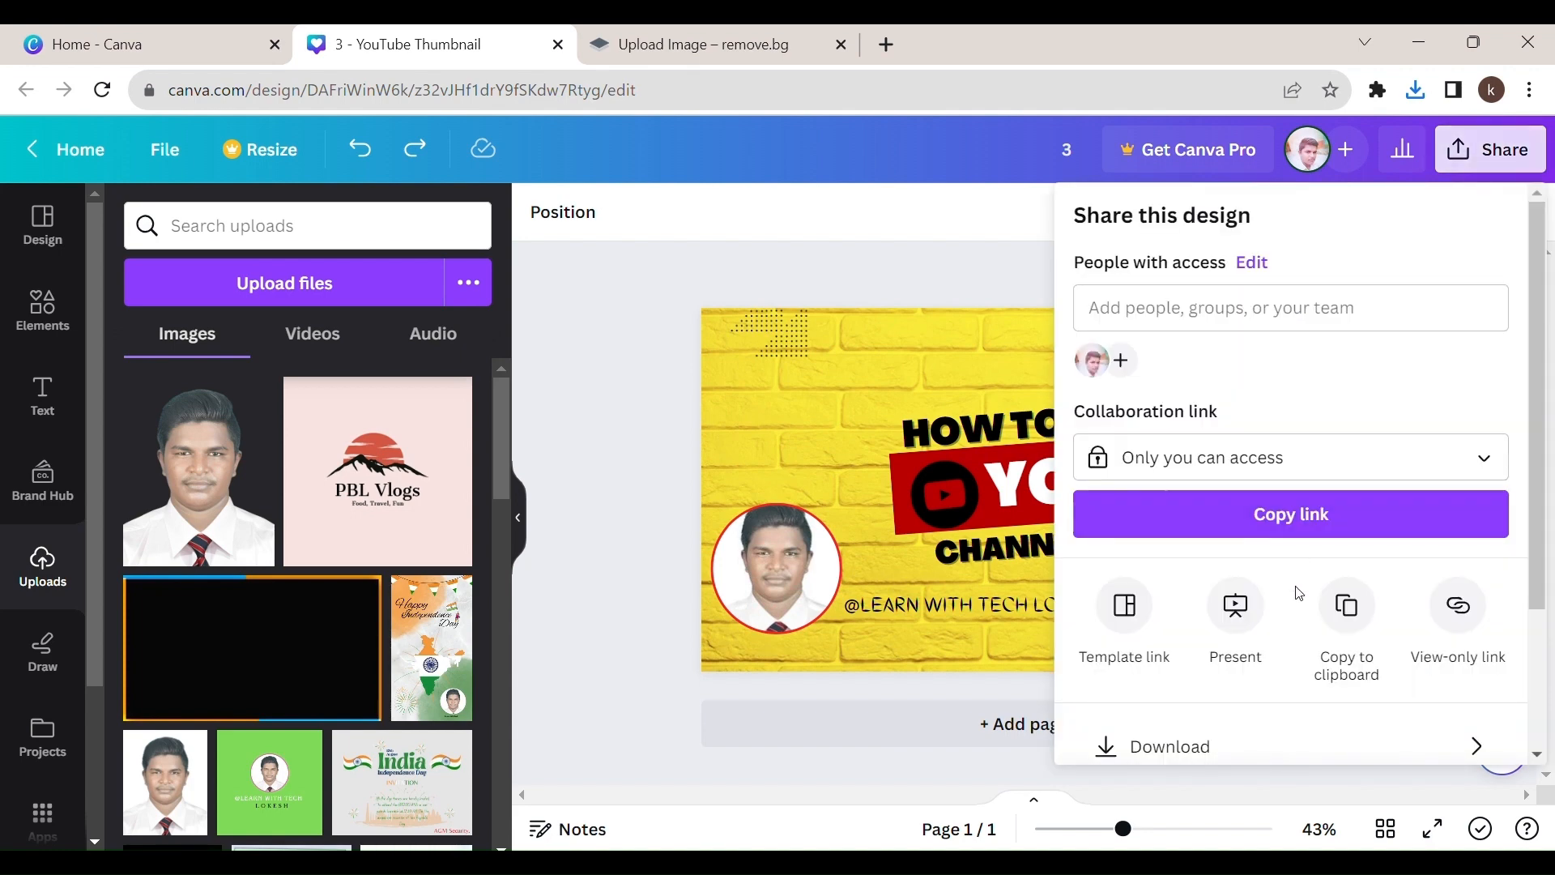
left_click(1193, 741)
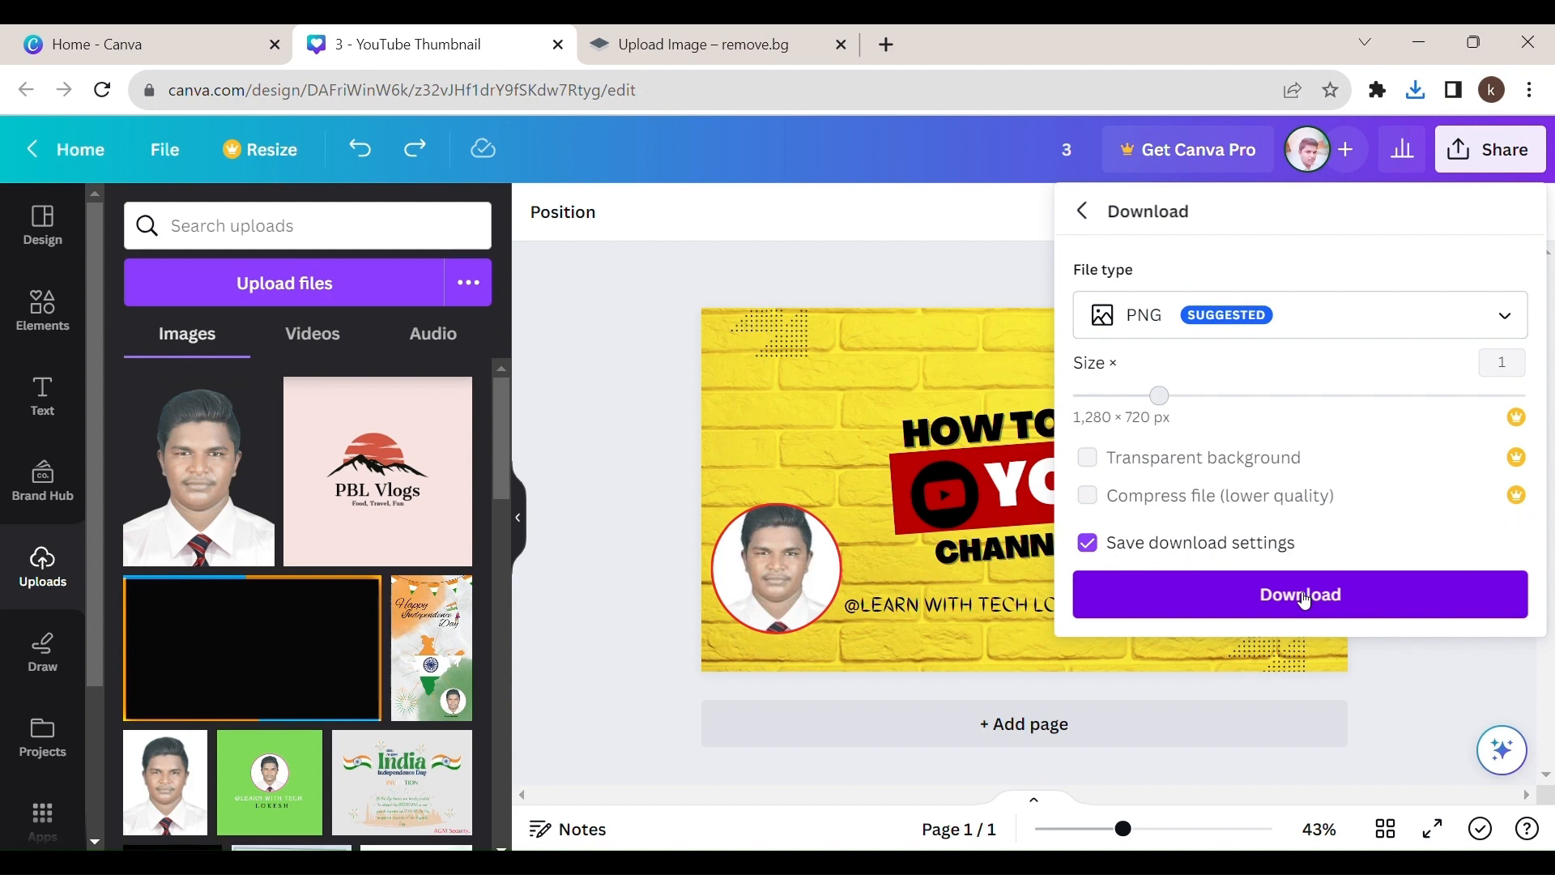
left_click(1304, 601)
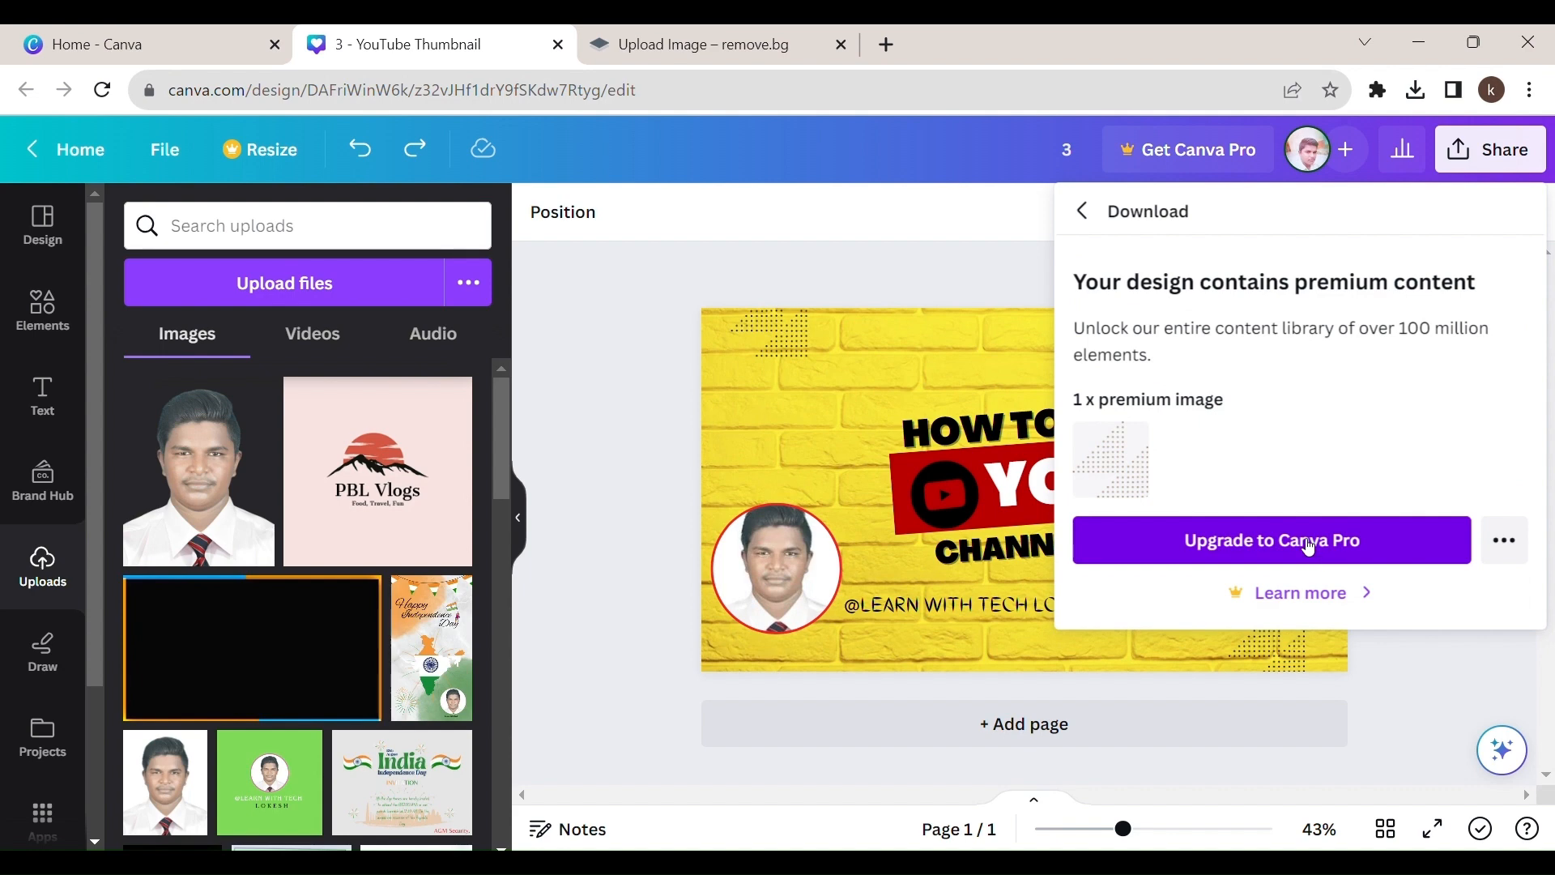
left_click(1502, 539)
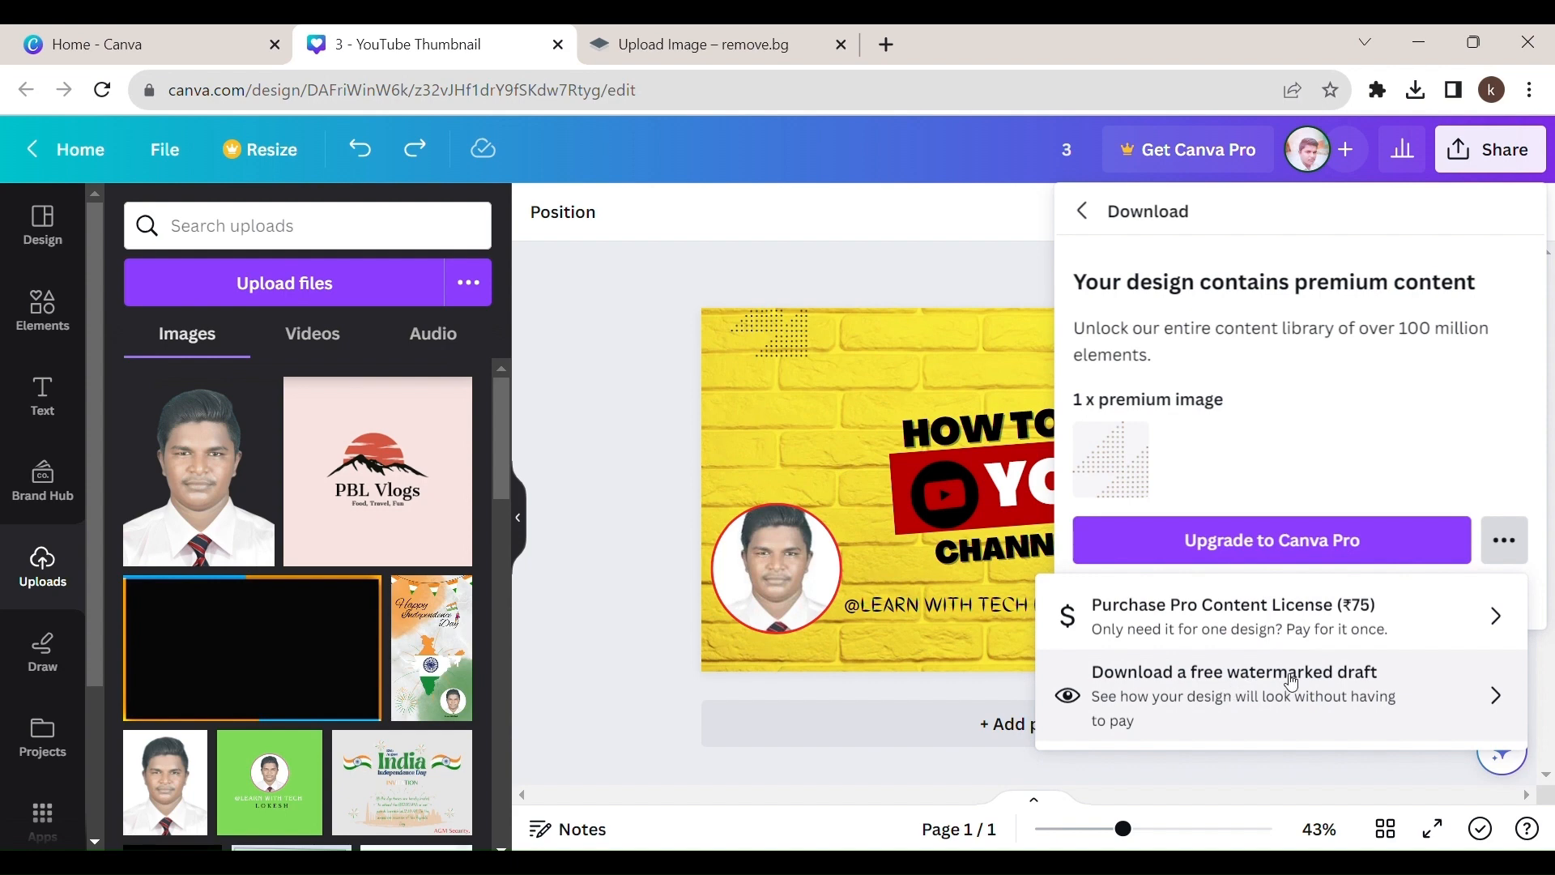
left_click(1318, 682)
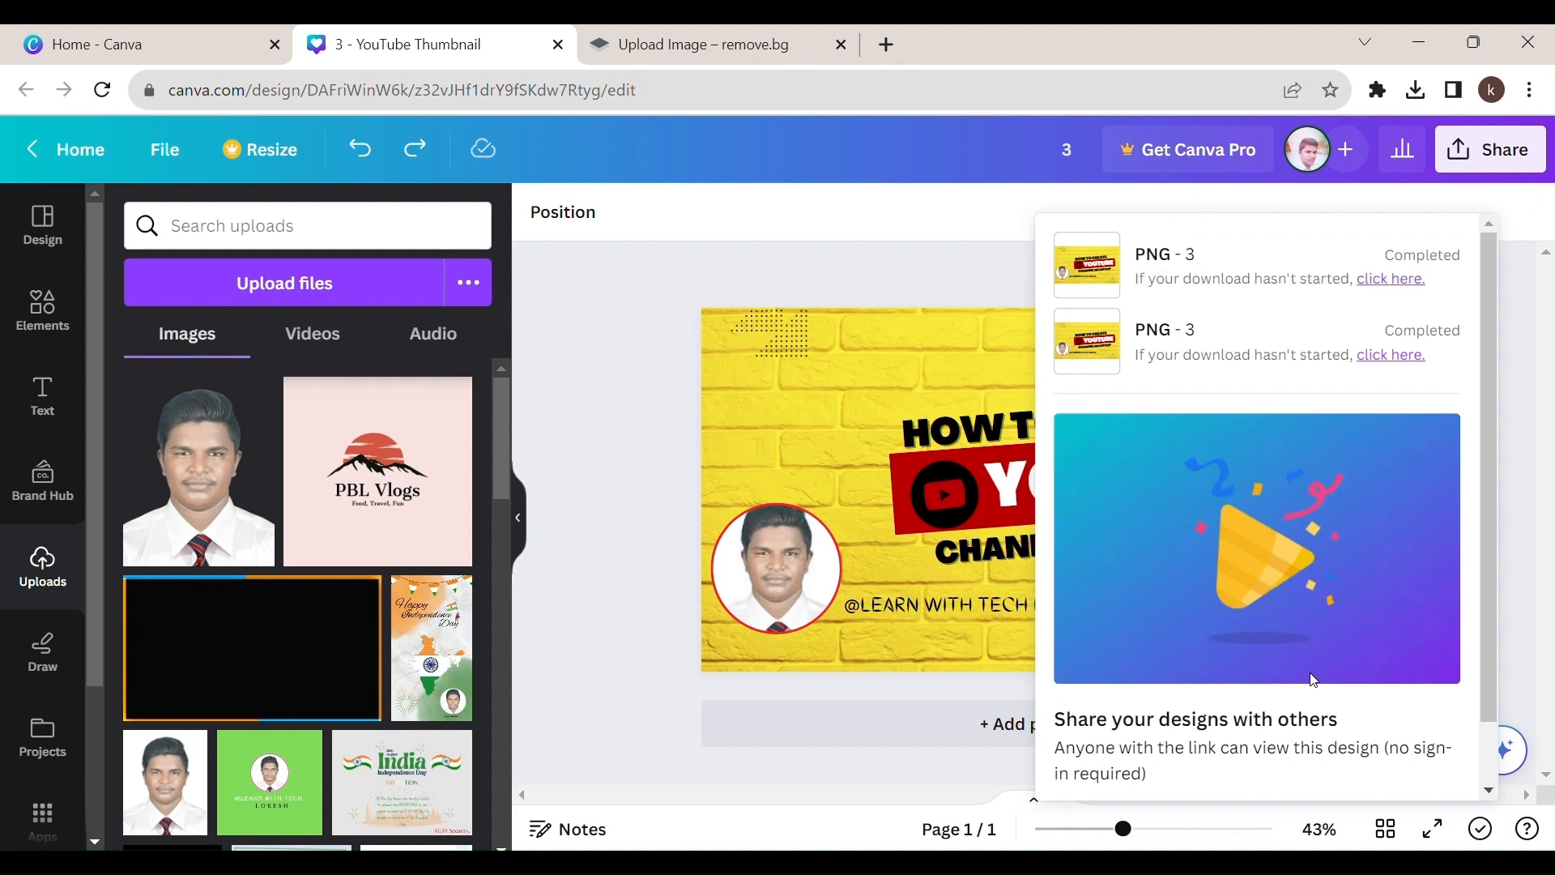
left_click(1399, 279)
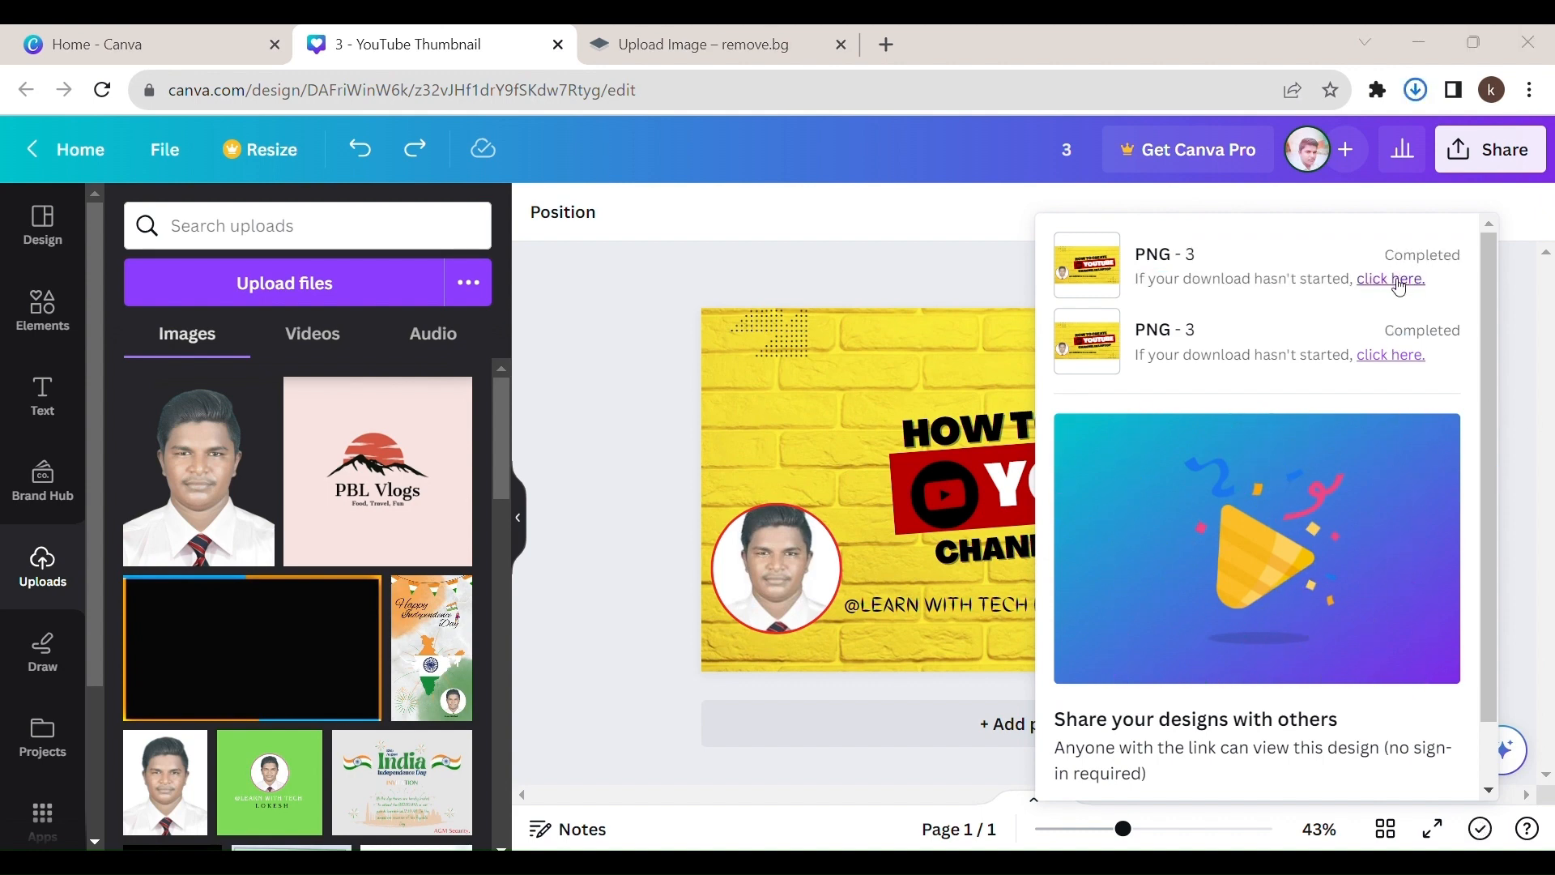
left_click(596, 644)
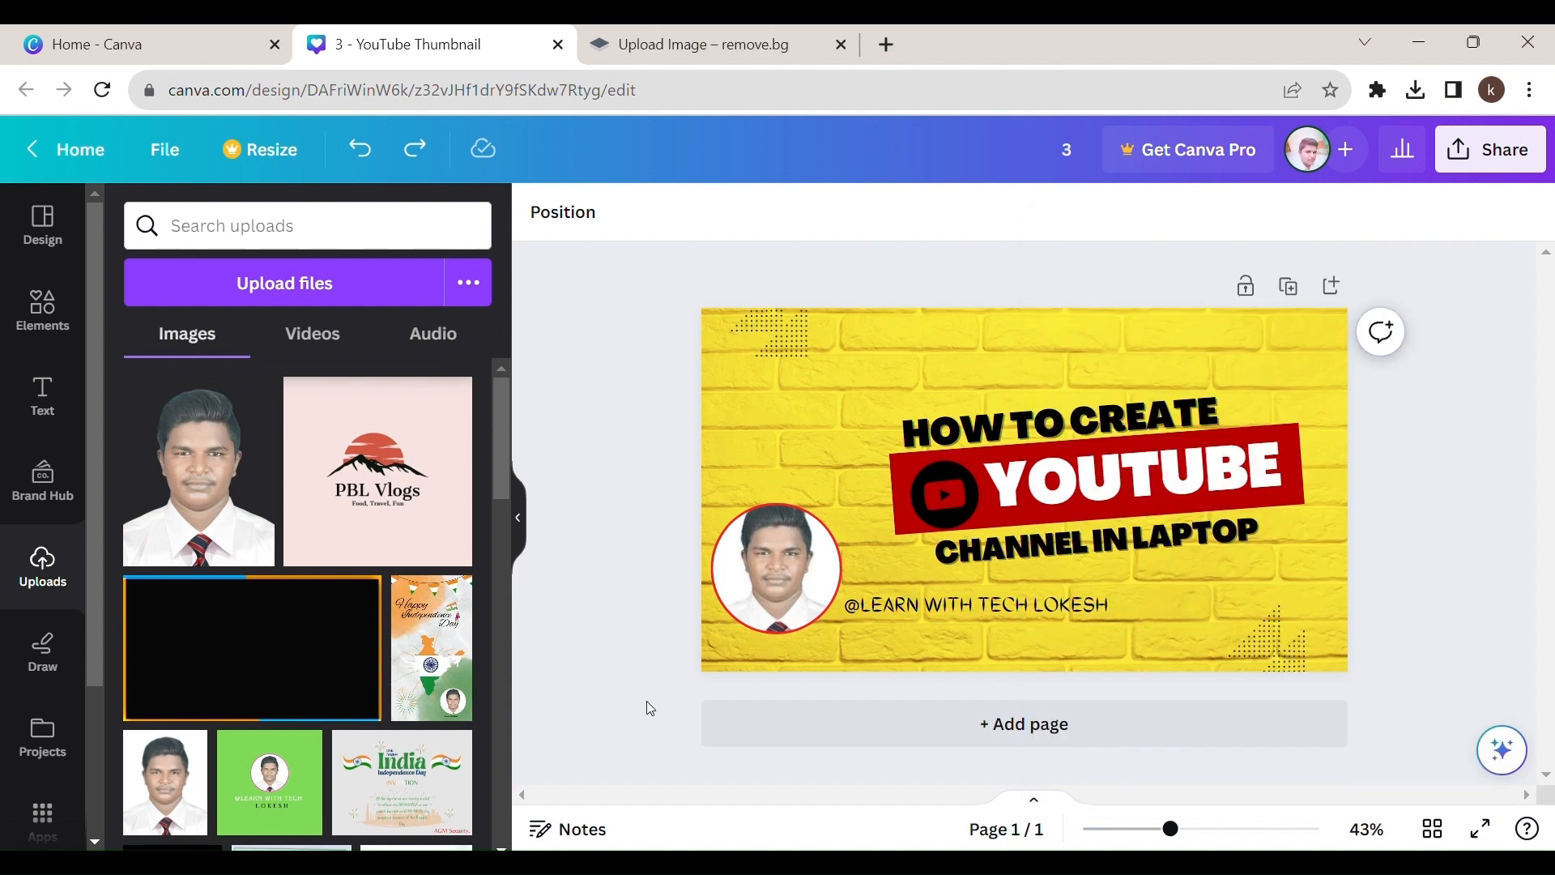